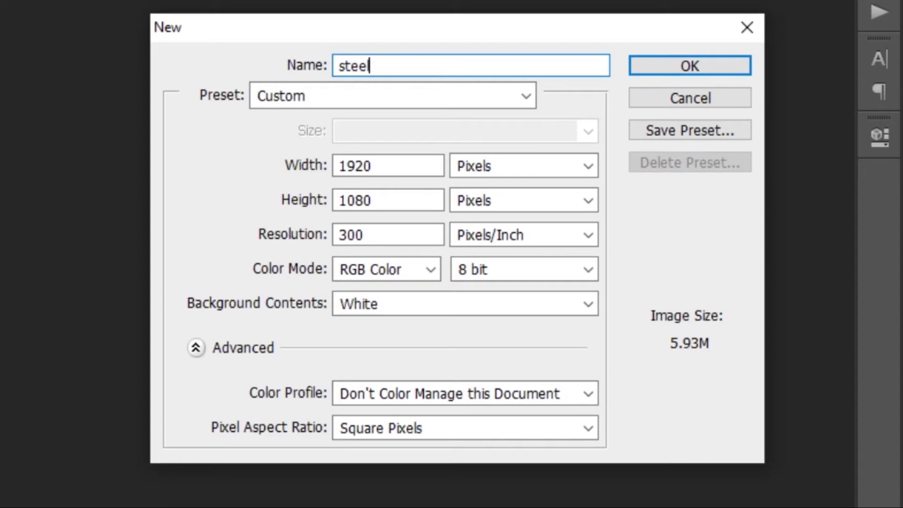
Create a 1920 x 1080 pixel, 300 pixels/inch RGB document named "steel font logo" and fit it to the screen
type("font logo")
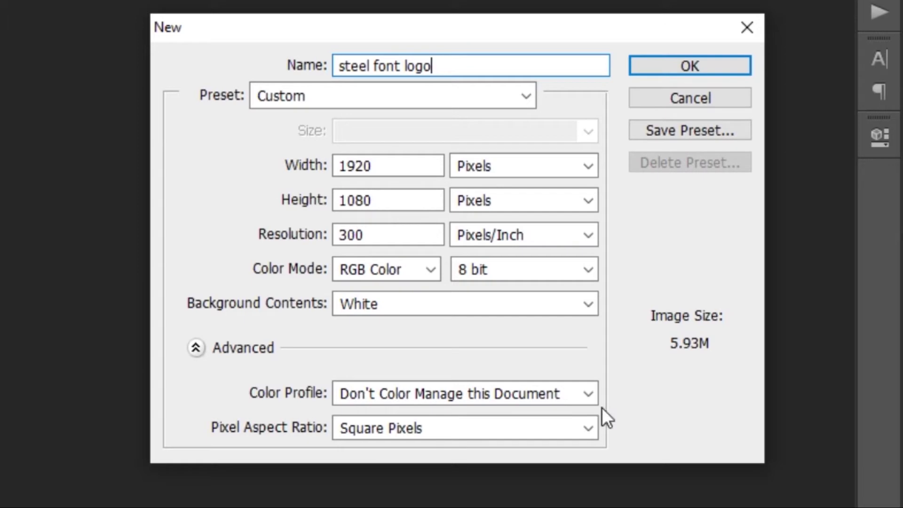
left_click(660, 69)
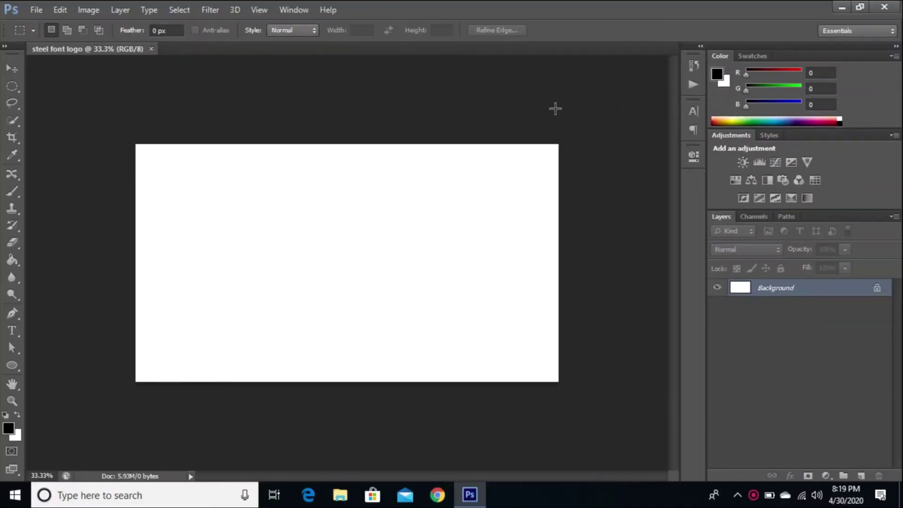
key("ctrl+0")
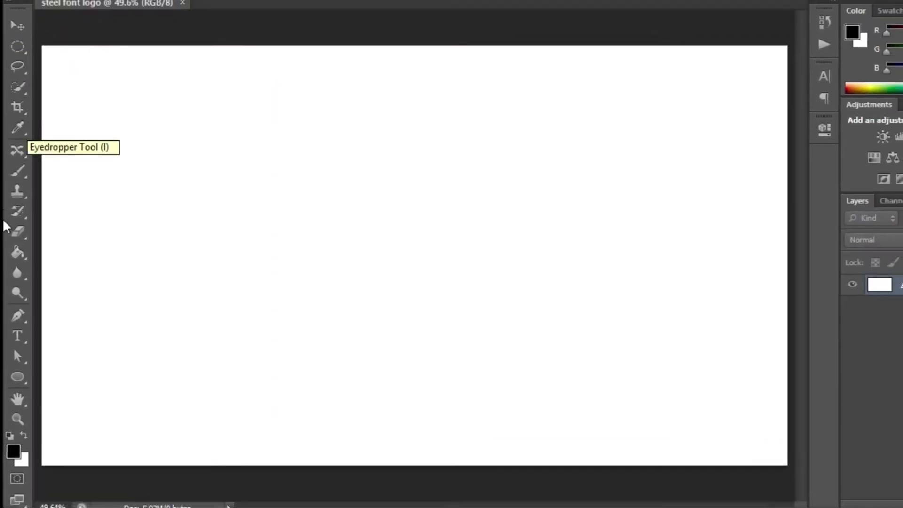
Add the letter F as its own text layer in the left half of the canvas
left_click(18, 336)
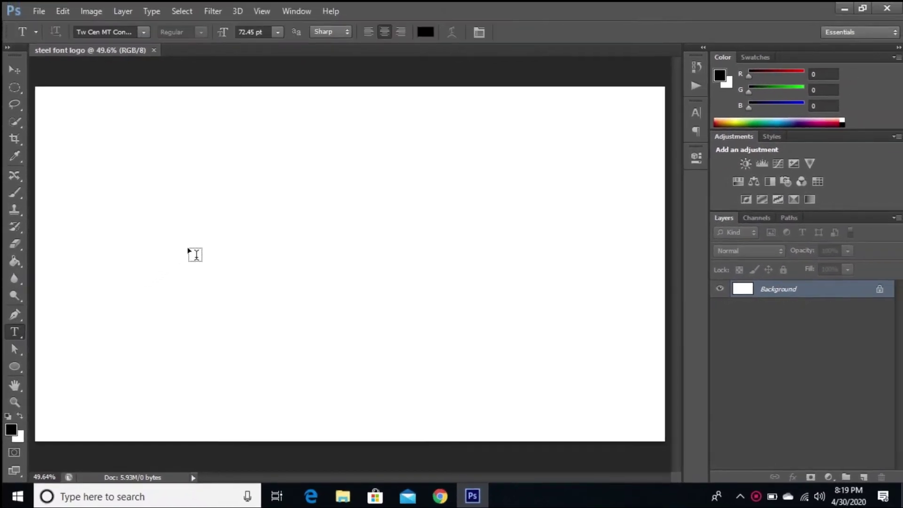
left_click(201, 247)
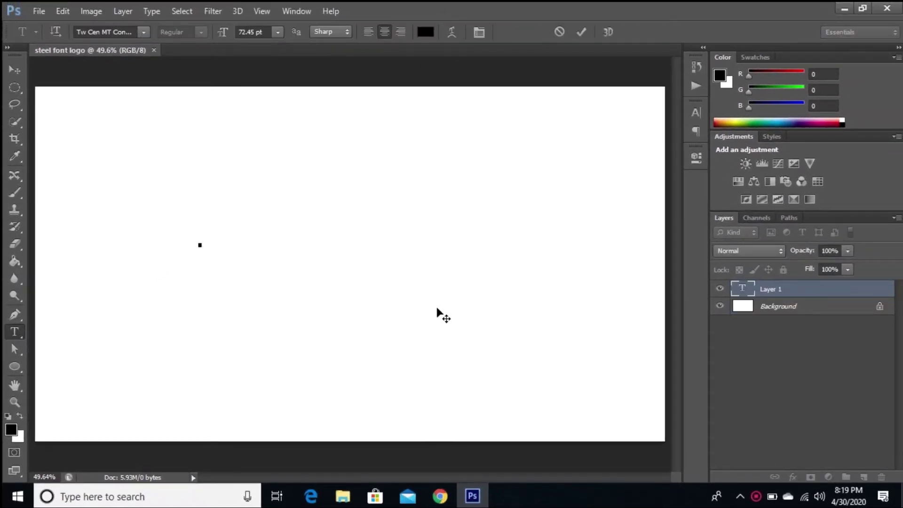
type("F")
left_click_drag(306, 275, 296, 327)
left_click(581, 31)
Add the letters M and E as two separate text layers beside the F
left_click(269, 272)
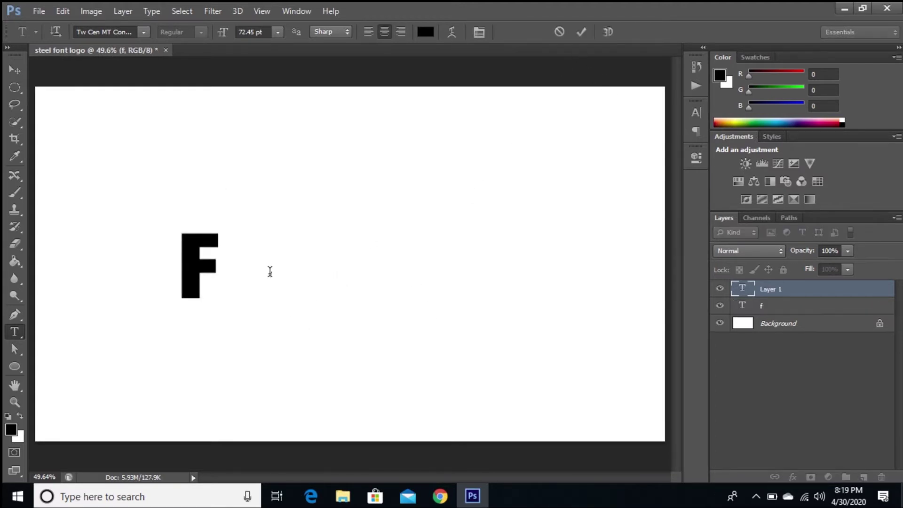
type("M")
left_click(581, 31)
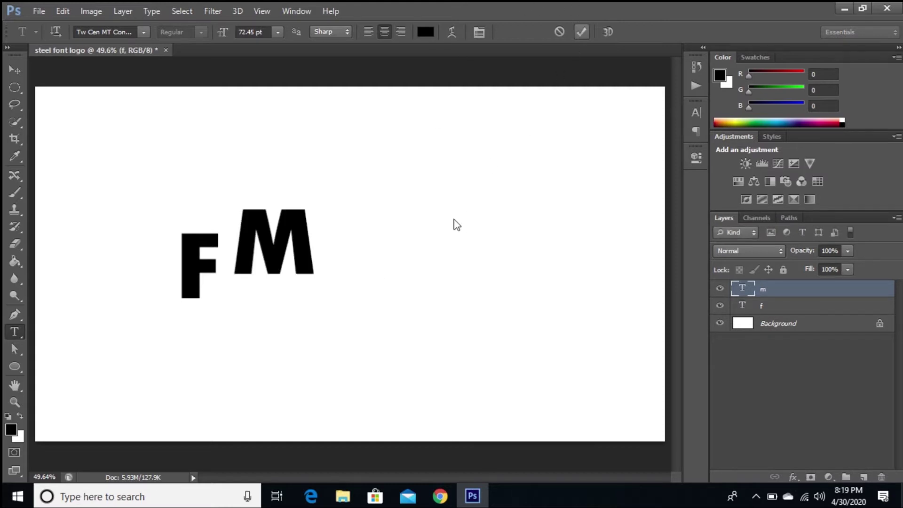
left_click(364, 268)
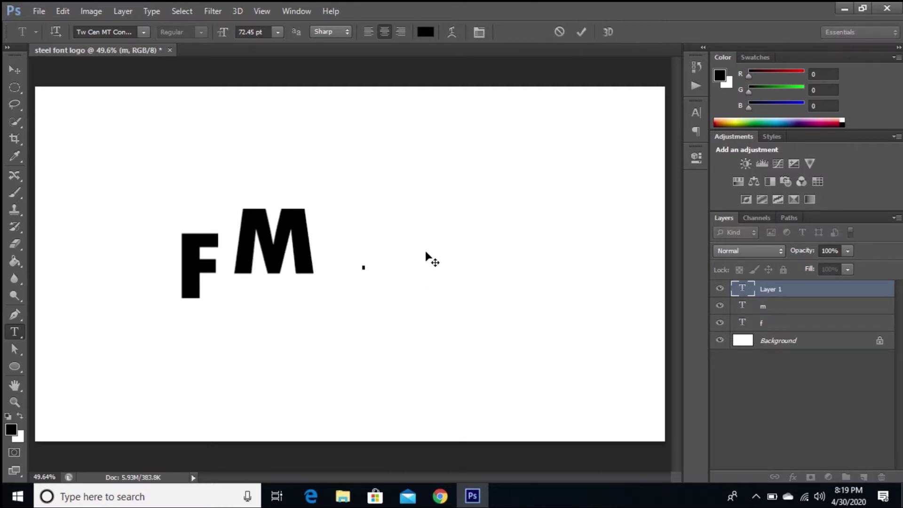
type("E")
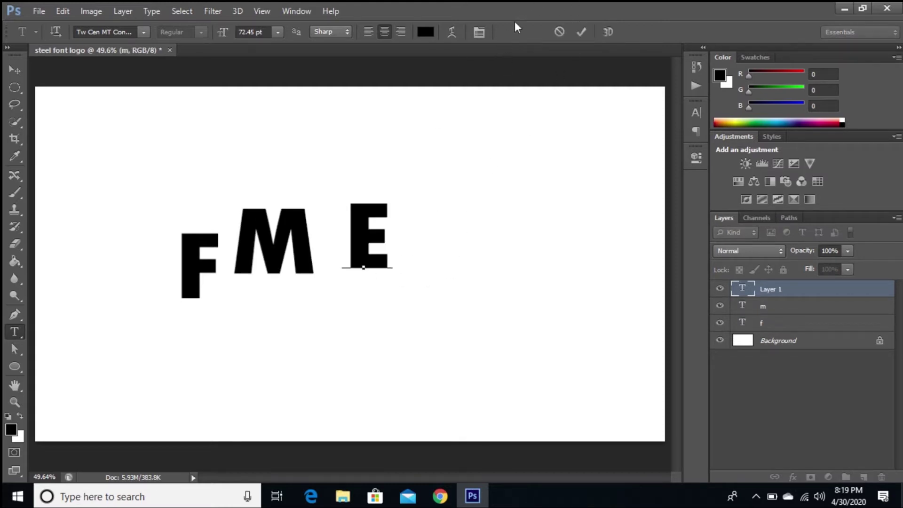
left_click(581, 31)
Move the F and the E against the M so the three letters overlap slightly and line up in one row
left_click(15, 69)
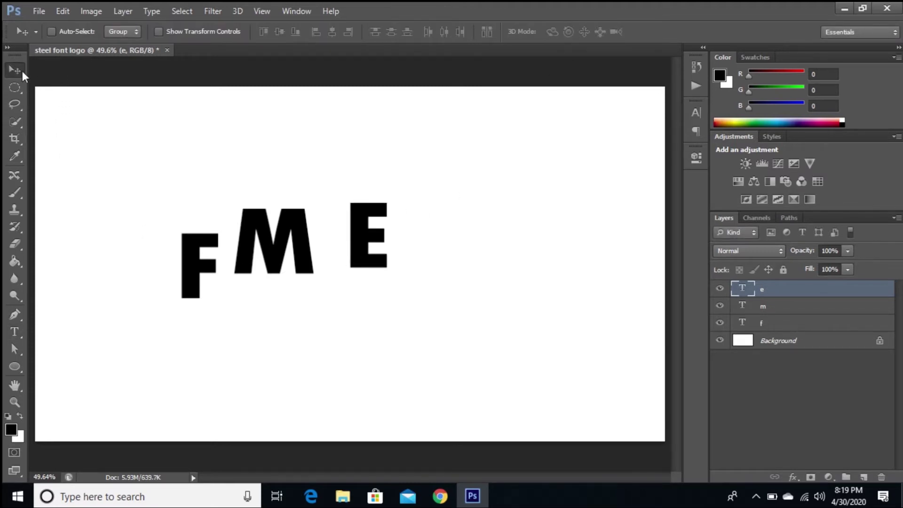
left_click_drag(184, 267, 233, 228)
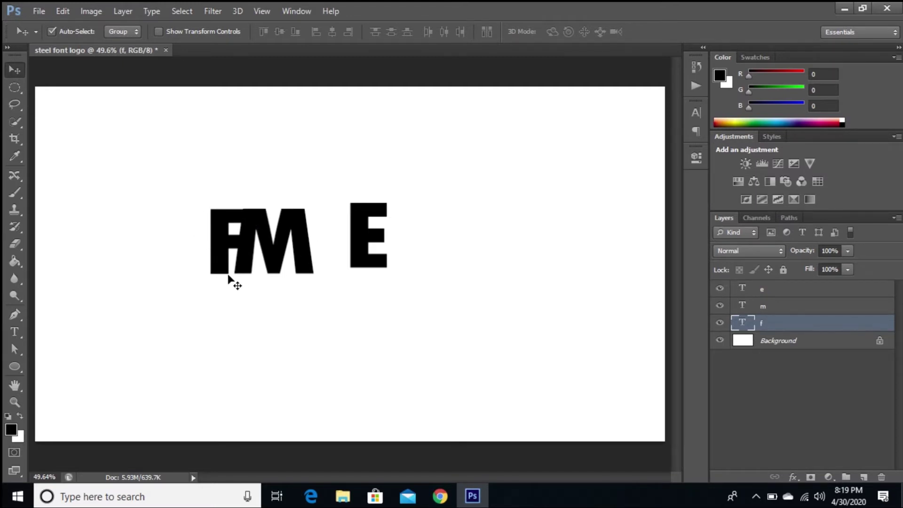
left_click_drag(225, 270, 226, 272)
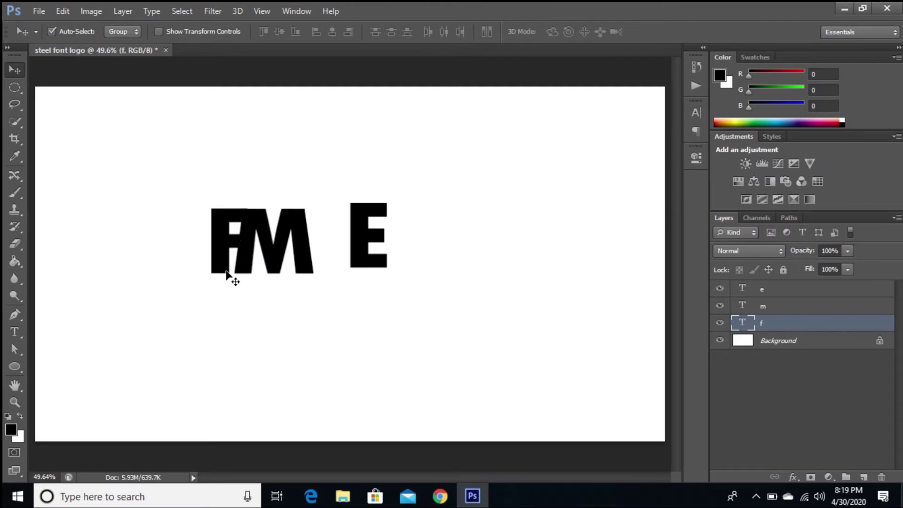
key("shift+Down")
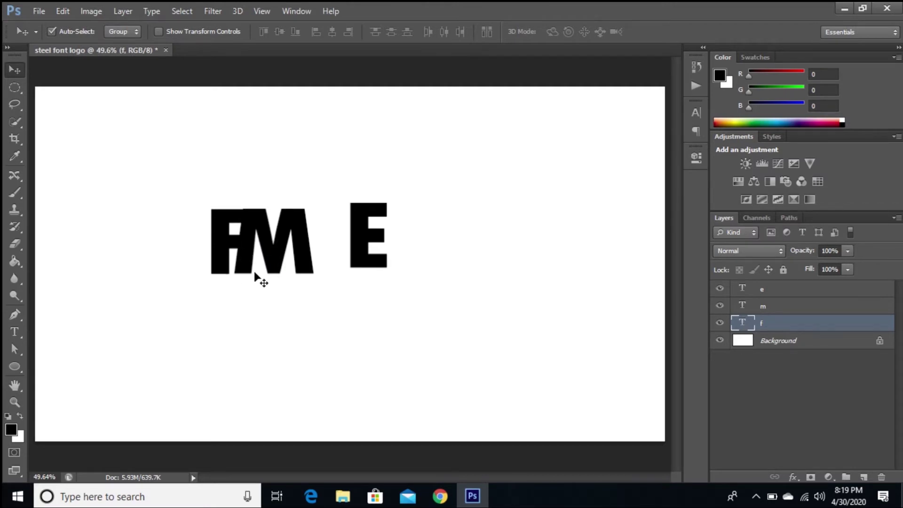
key("shift+Up")
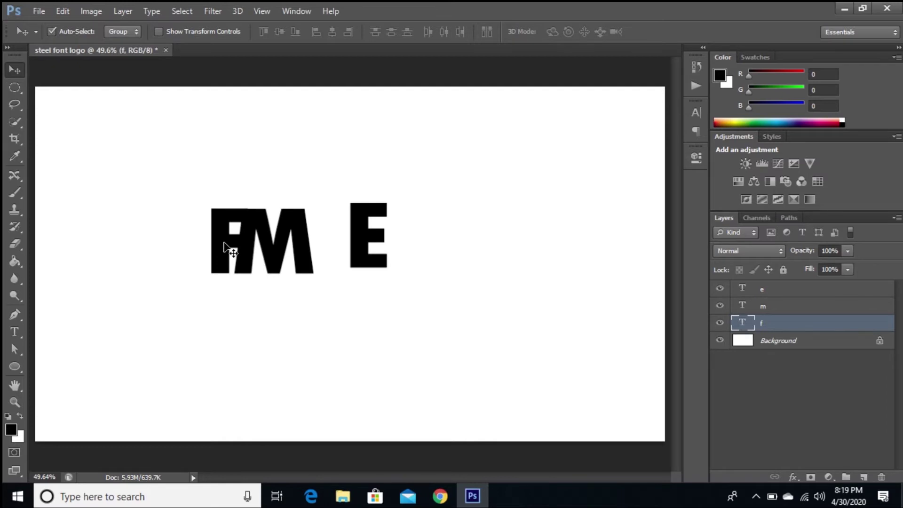
left_click_drag(225, 244, 223, 243)
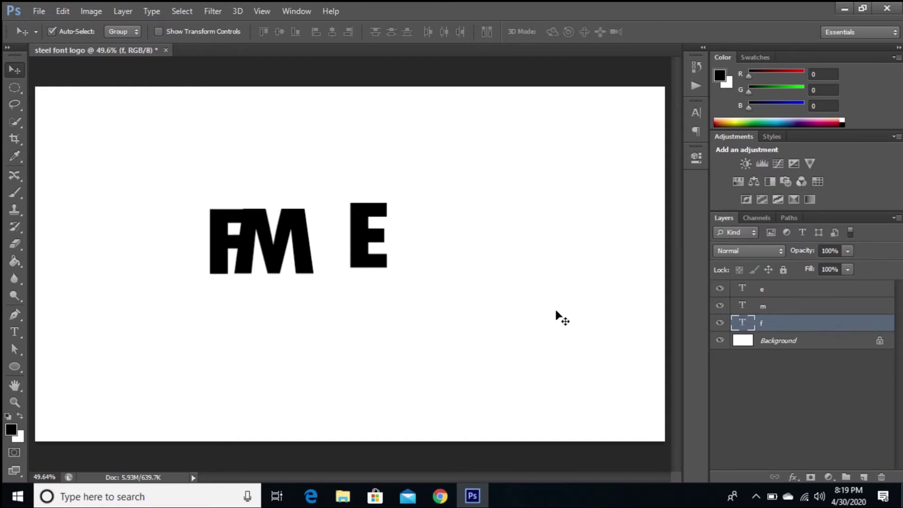
key("shift+Up")
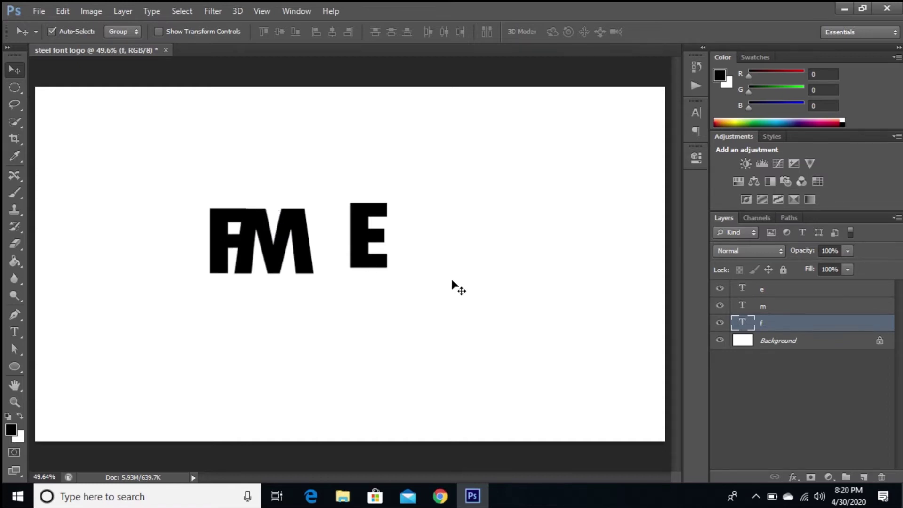
left_click_drag(376, 232, 330, 238)
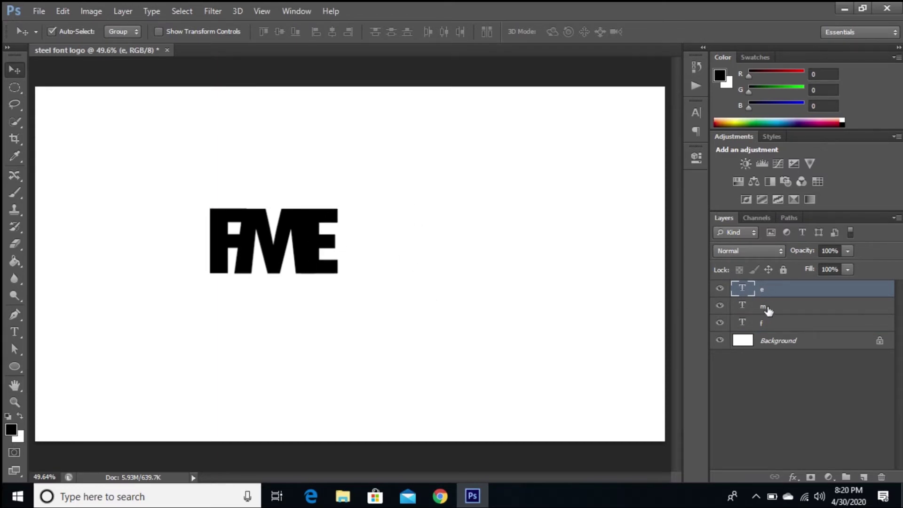
Convert the f, m and e text layers together into a single Smart Object
left_click(773, 320)
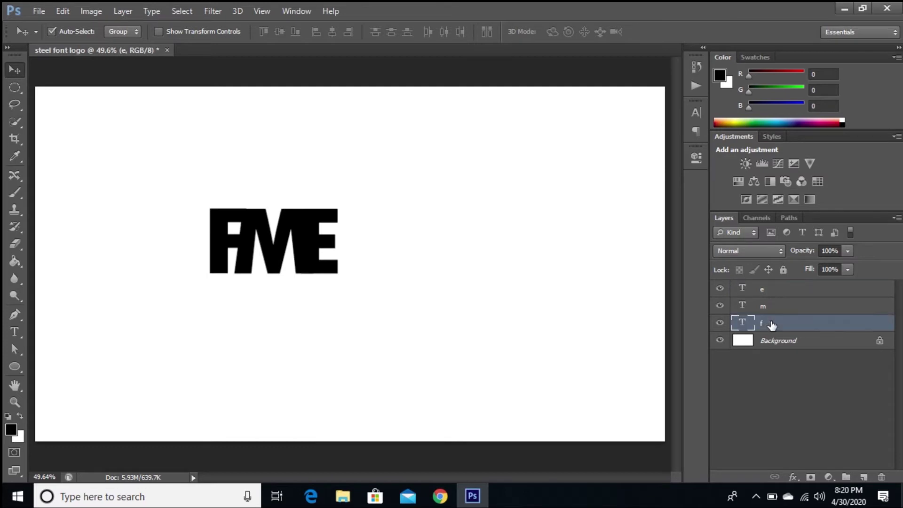
left_click(770, 288, "ctrl")
left_click(771, 306, "ctrl")
left_click(893, 218)
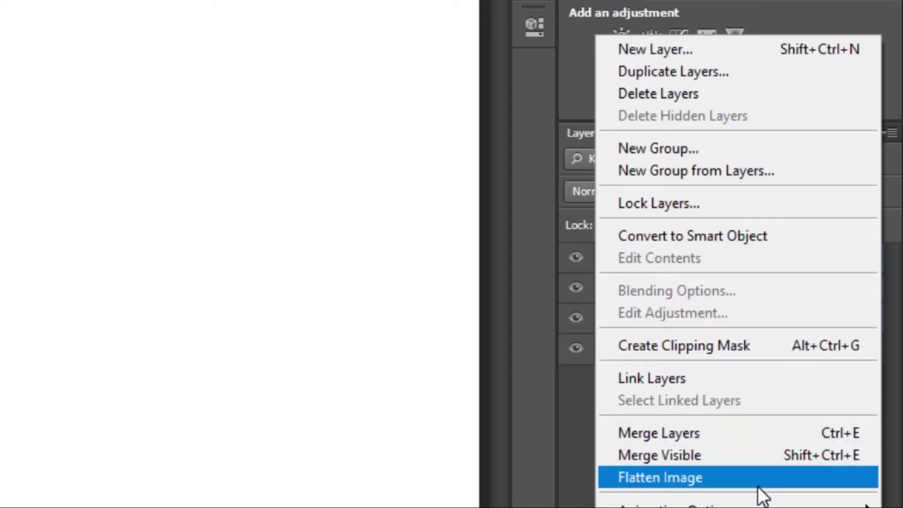
left_click(747, 241)
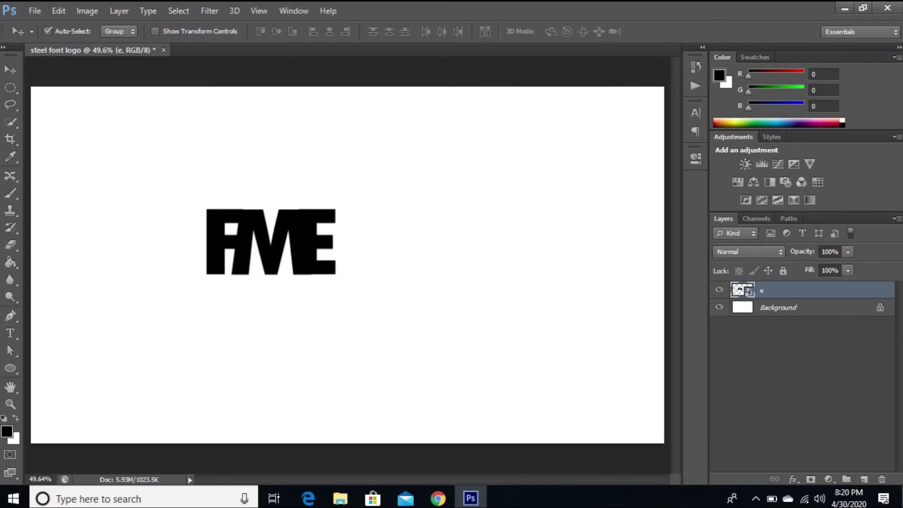
Enlarge the lettering with Free Transform to fill most of the canvas and center it on the page
key("ctrl+t")
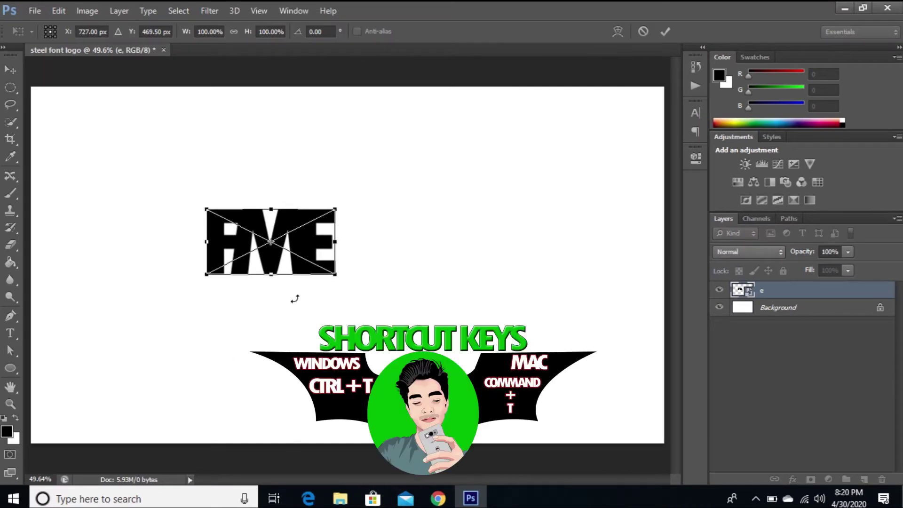
left_click_drag(342, 280, 498, 359)
left_click_drag(411, 294, 492, 319)
key("Return")
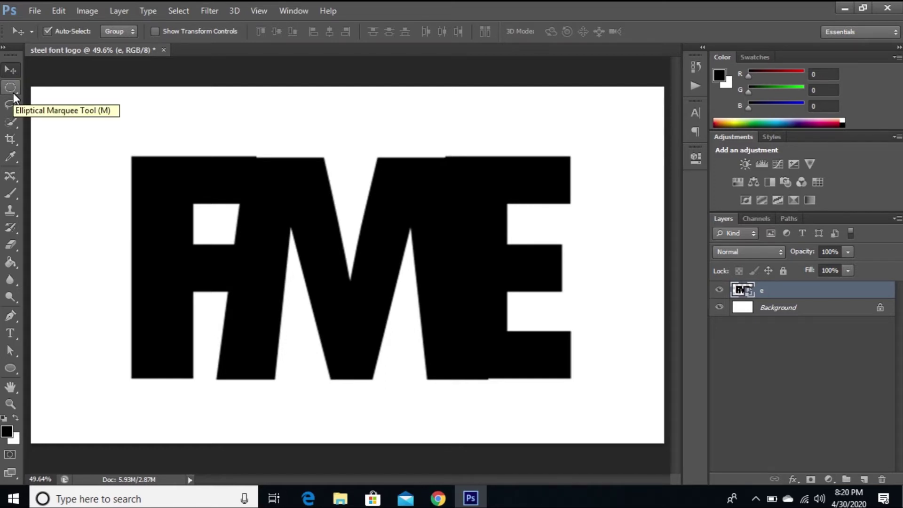
mouse_move(179, 211)
left_mouse_down()
mouse_move(177, 234)
mouse_move(177, 194)
left_mouse_up()
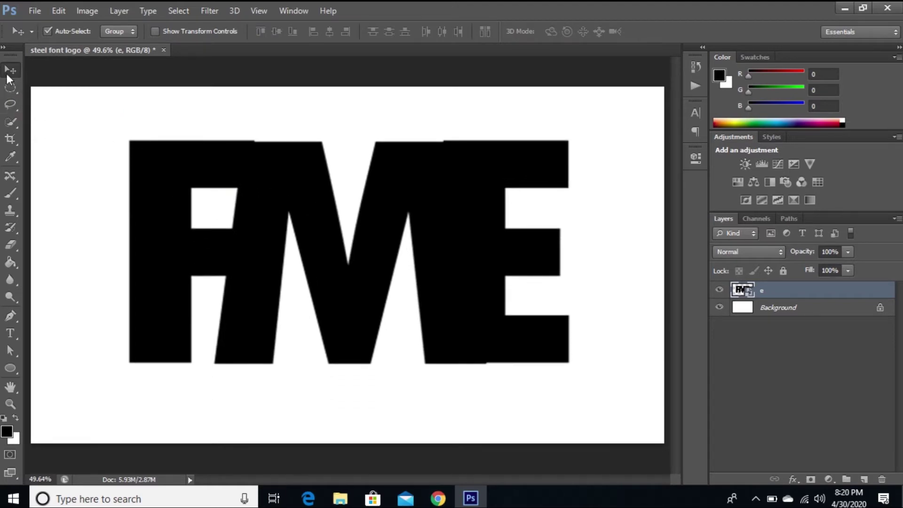
Copy the lettering inside a tight rectangular marquee selection to a new layer and delete the original Smart Object layer
left_click(10, 88)
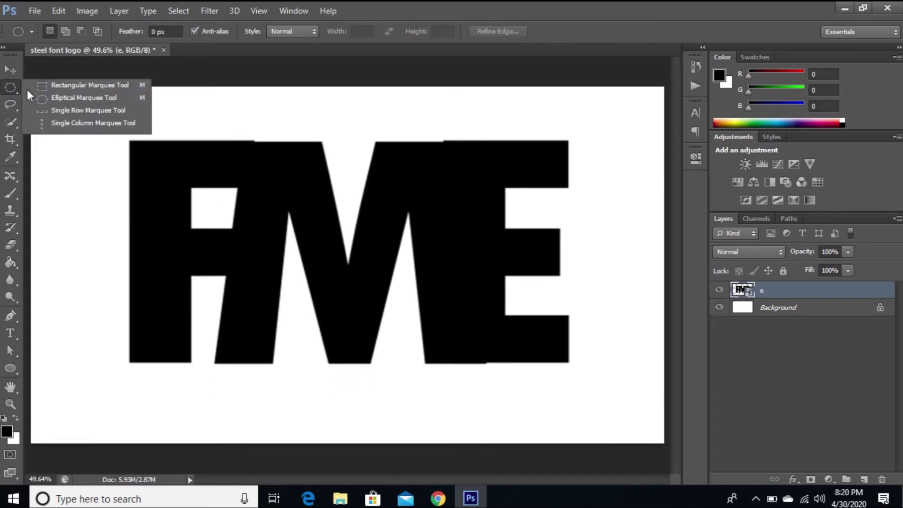
left_click(89, 87)
left_click_drag(145, 147, 568, 361)
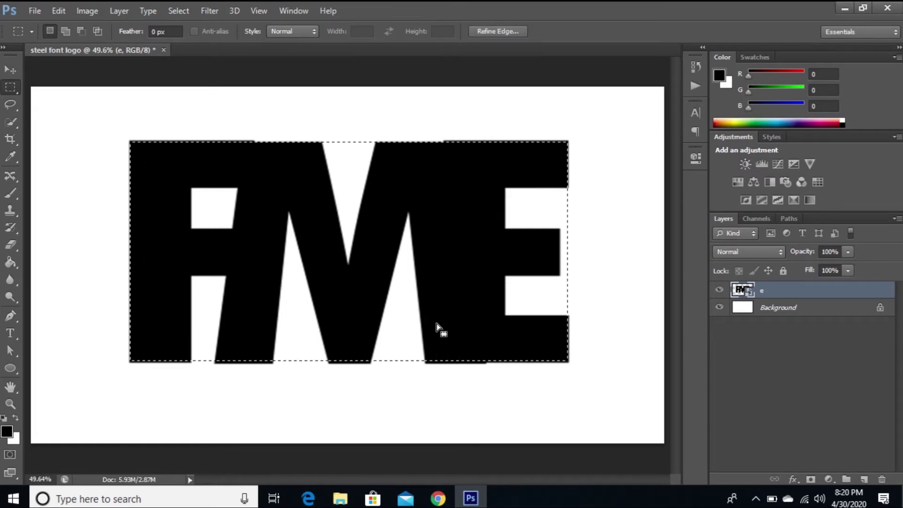
right_click(317, 186)
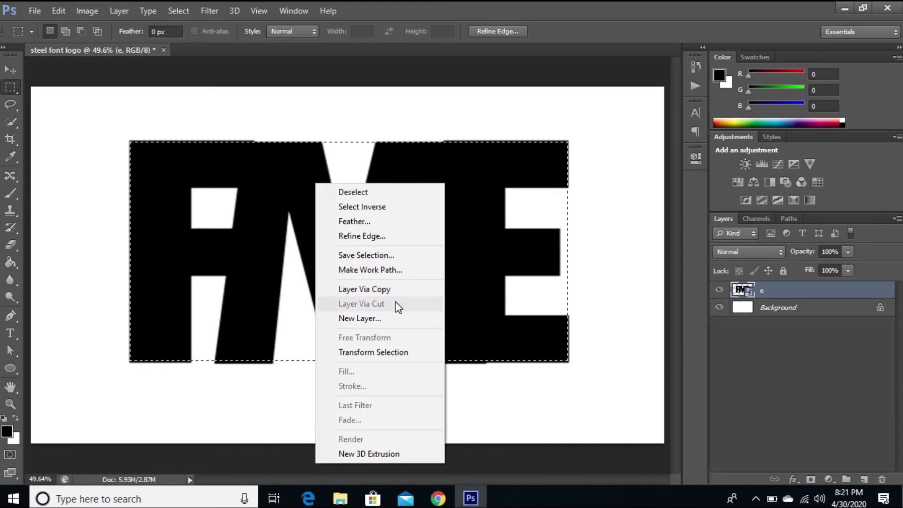
left_click(389, 290)
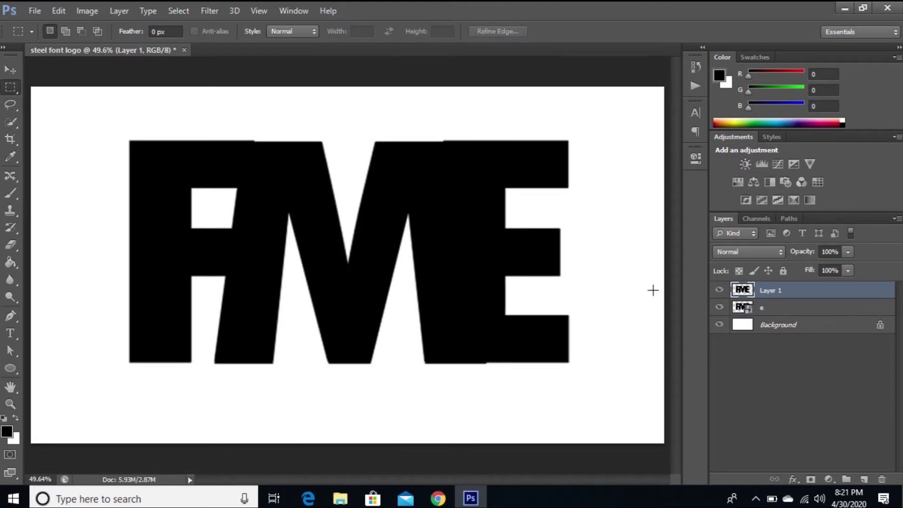
left_click(718, 308)
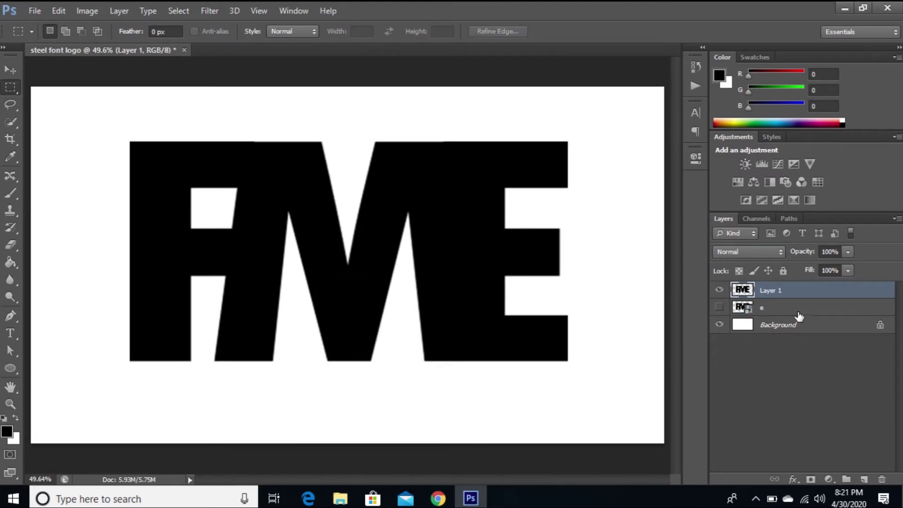
left_click_drag(803, 315, 882, 479)
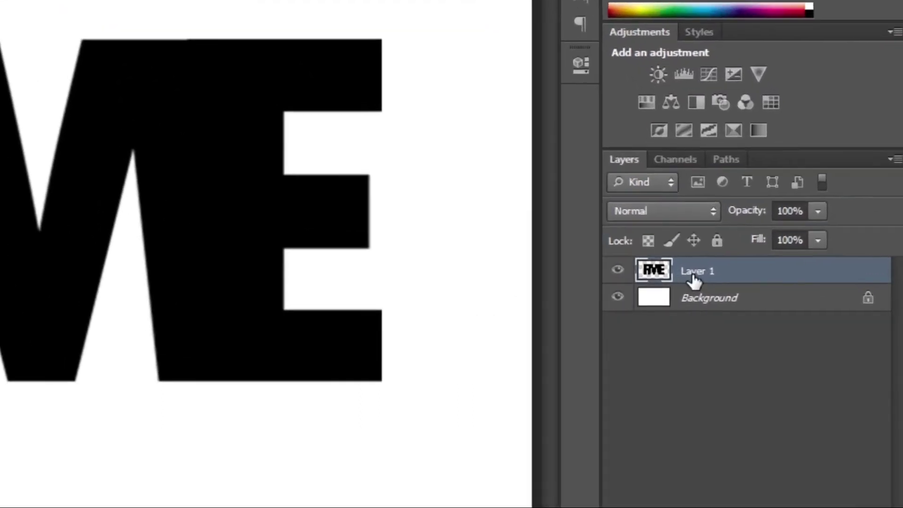
Add a Bevel & Emboss to the lettering on Layer 1 with a depth of 1000% and a size of 68 px
double_click(768, 293)
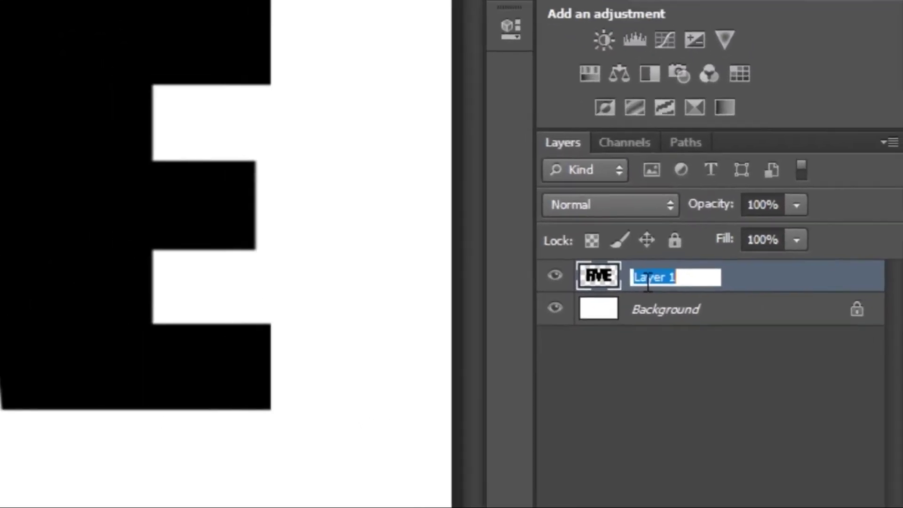
key("Return")
double_click(789, 330)
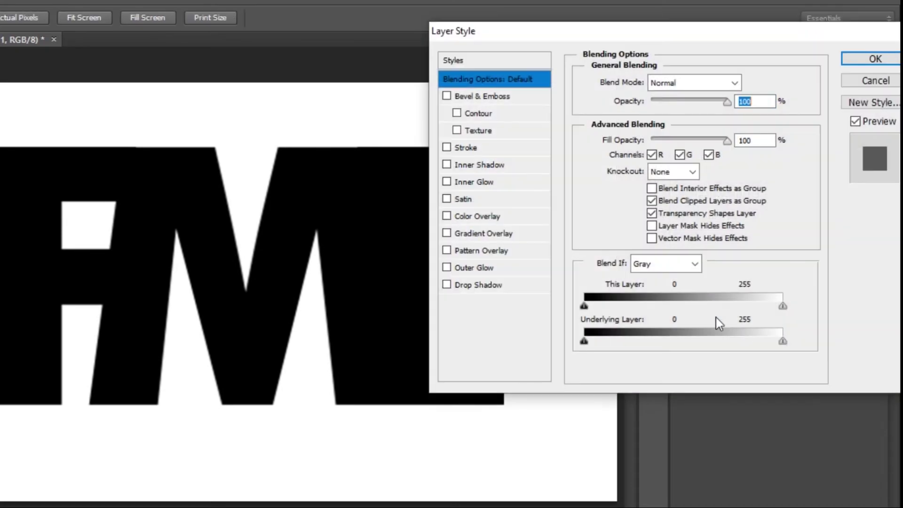
left_click(446, 94)
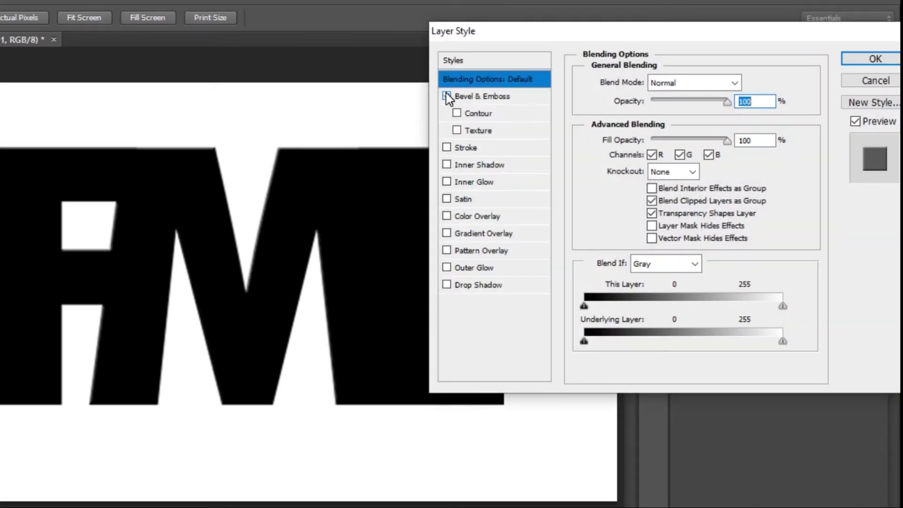
left_click(475, 97)
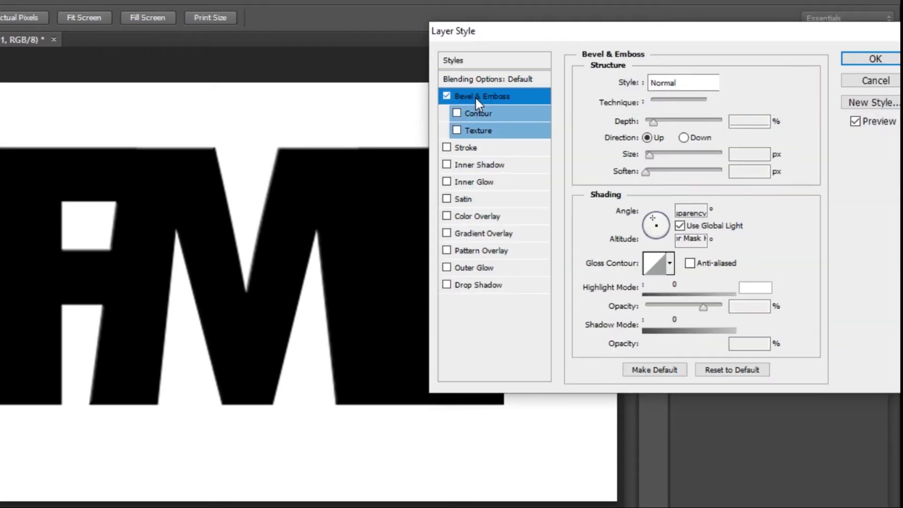
left_click(652, 121)
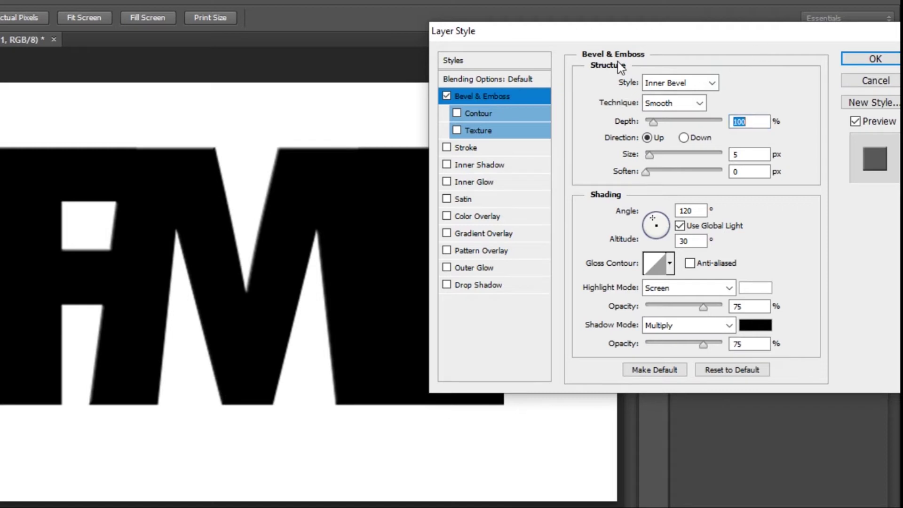
left_click_drag(643, 25, 494, 18)
left_click_drag(518, 109, 523, 140)
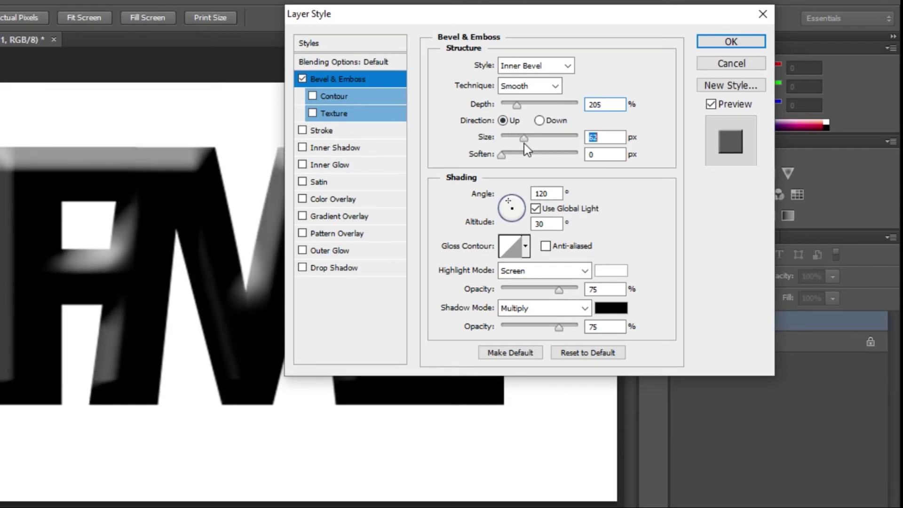
left_click_drag(553, 105, 589, 107)
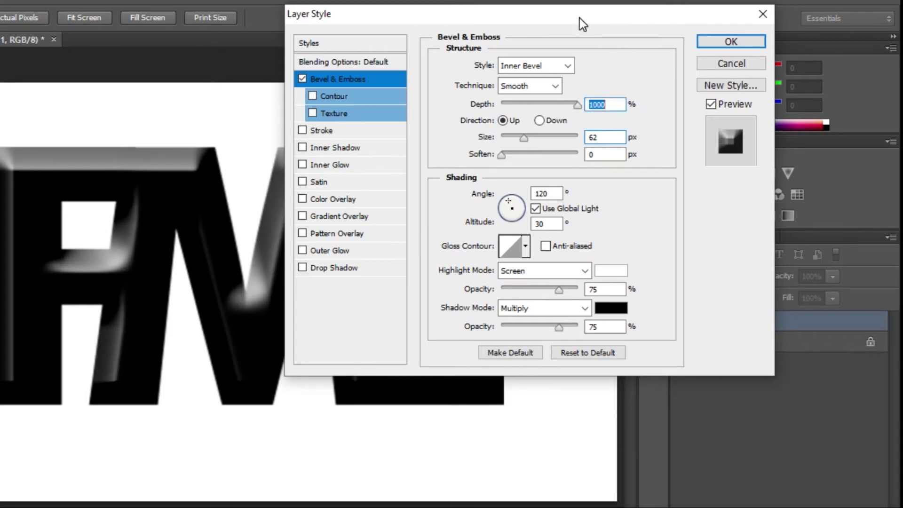
left_click_drag(580, 18, 727, 12)
mouse_move(673, 126)
left_mouse_down()
mouse_move(685, 126)
mouse_move(673, 128)
left_mouse_up()
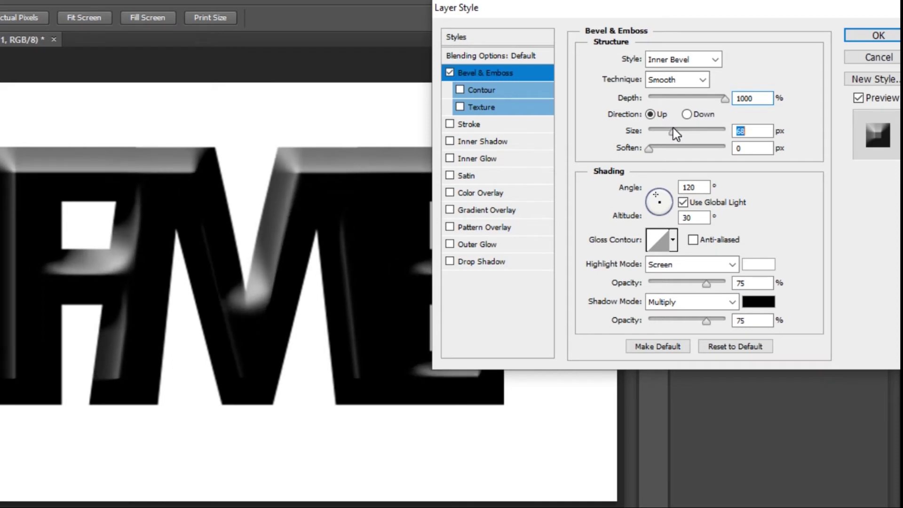
Enable the Contour element of the lettering's bevel and turn on its anti-aliasing
left_click(648, 149)
left_click(695, 203)
left_click(693, 240)
left_click(472, 92)
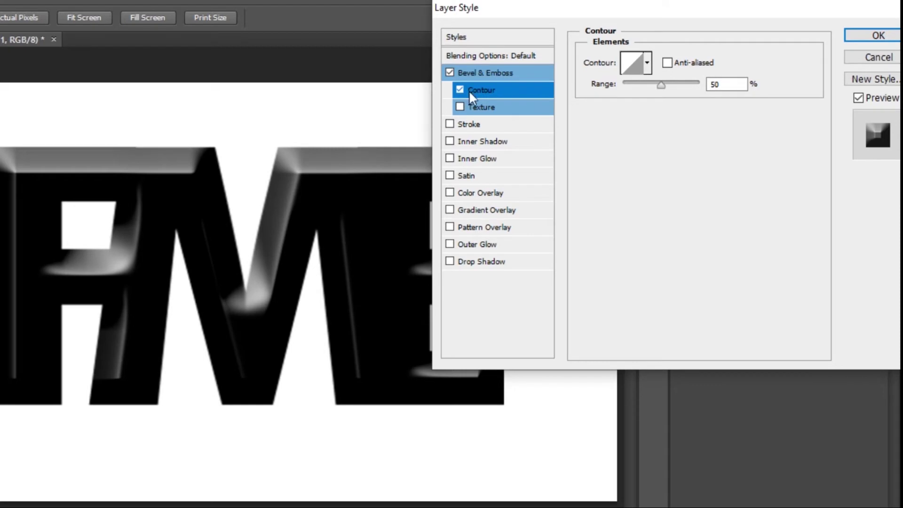
left_click(668, 64)
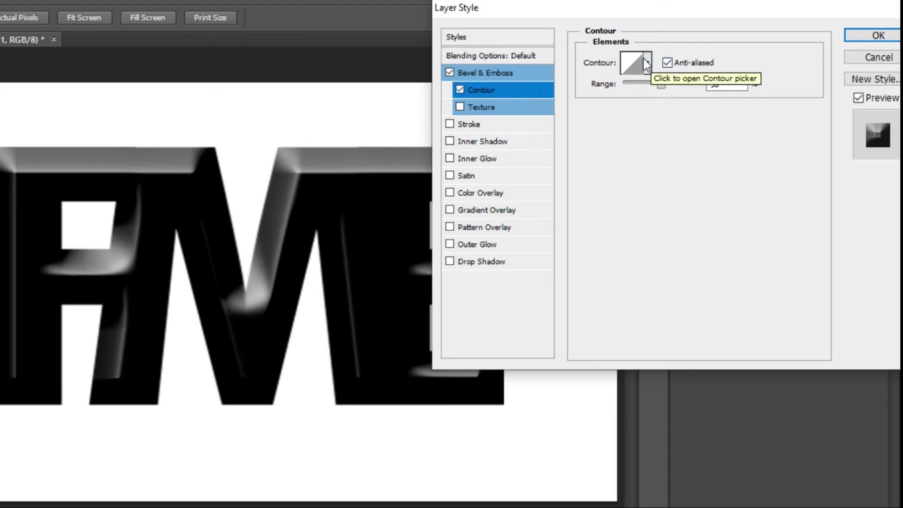
Add a Stroke and a Drop Shadow to the lettering, with the shadow at angle 108°, distance 80 px and size 70 px
left_click(455, 125)
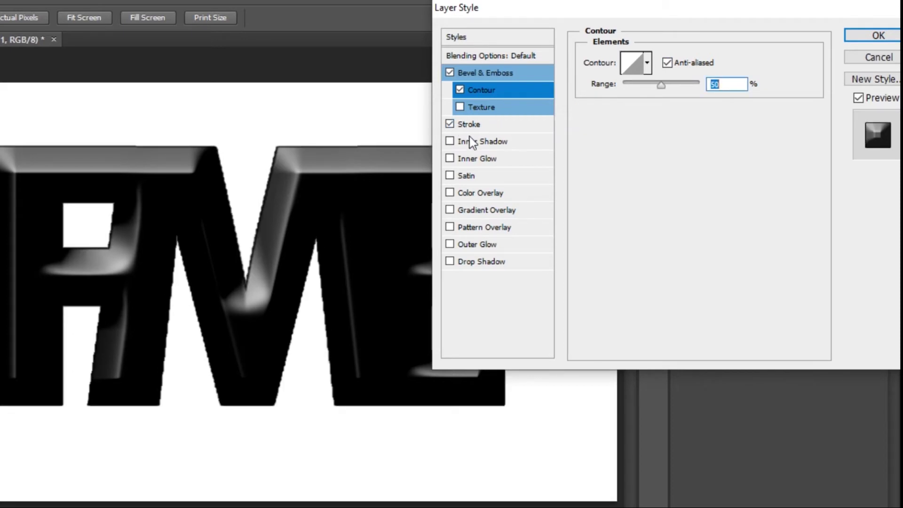
left_click(479, 263)
left_click_drag(352, 274, 361, 303)
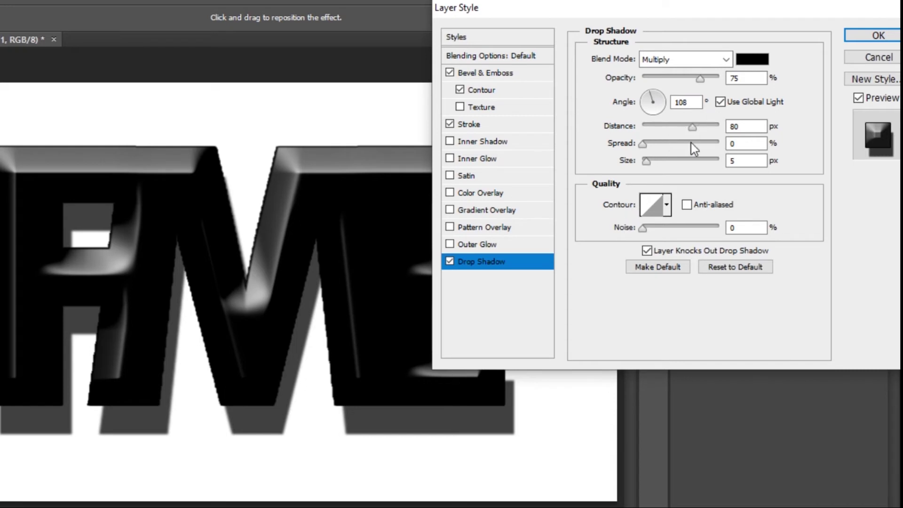
left_click_drag(646, 162, 669, 164)
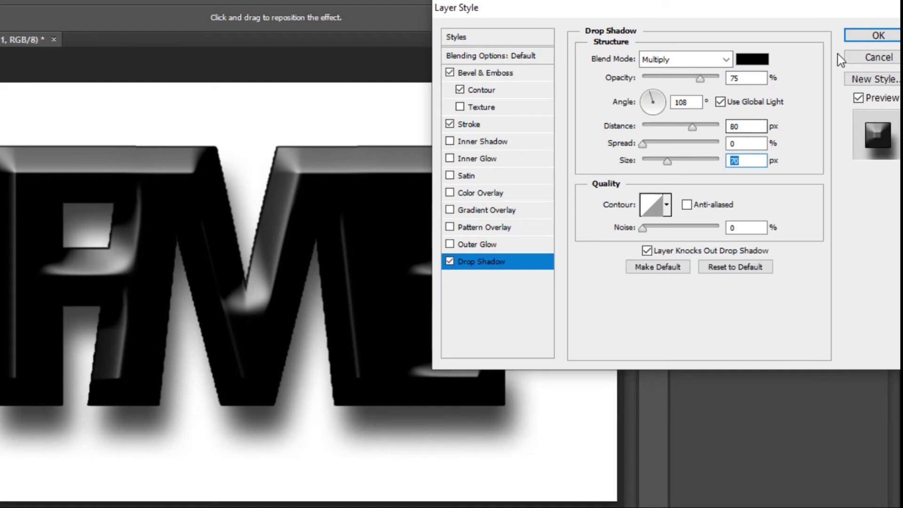
left_click(871, 35)
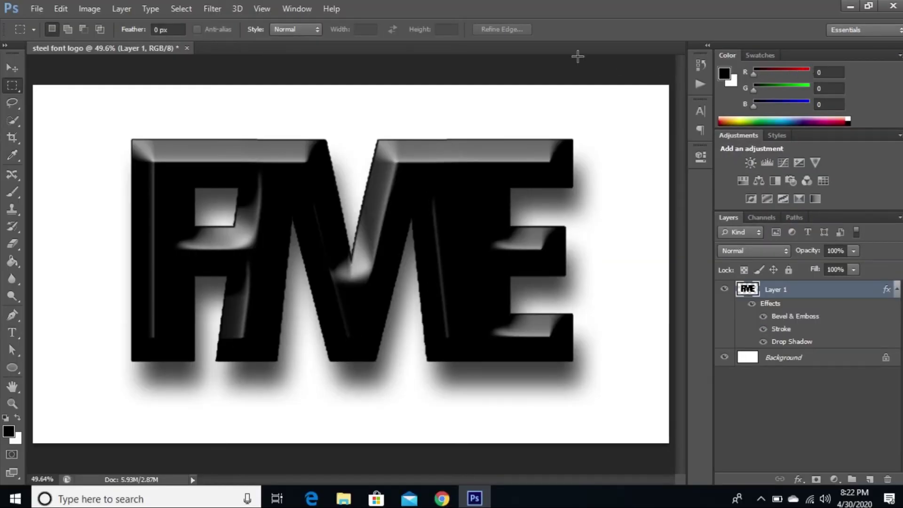
Create a text layer reading "FAST MOTION EDITS" across the middle of the lettering
left_click(13, 333)
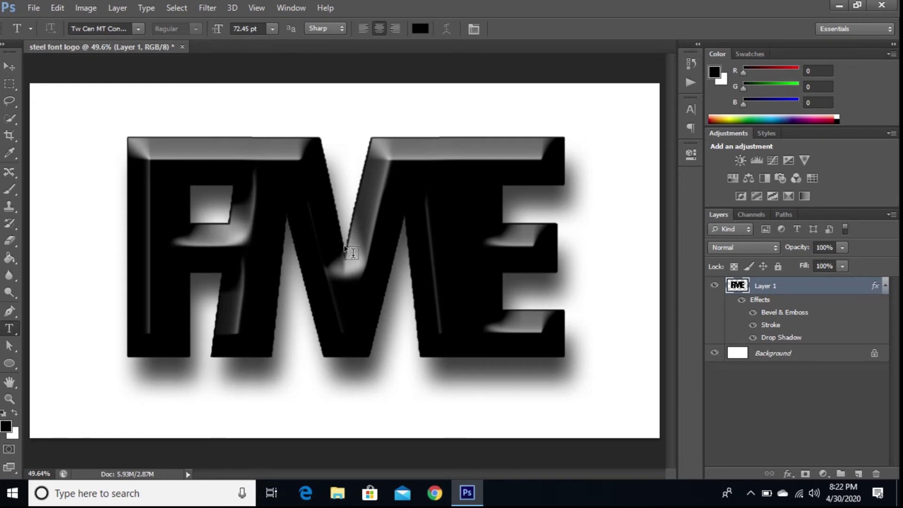
left_click(338, 249)
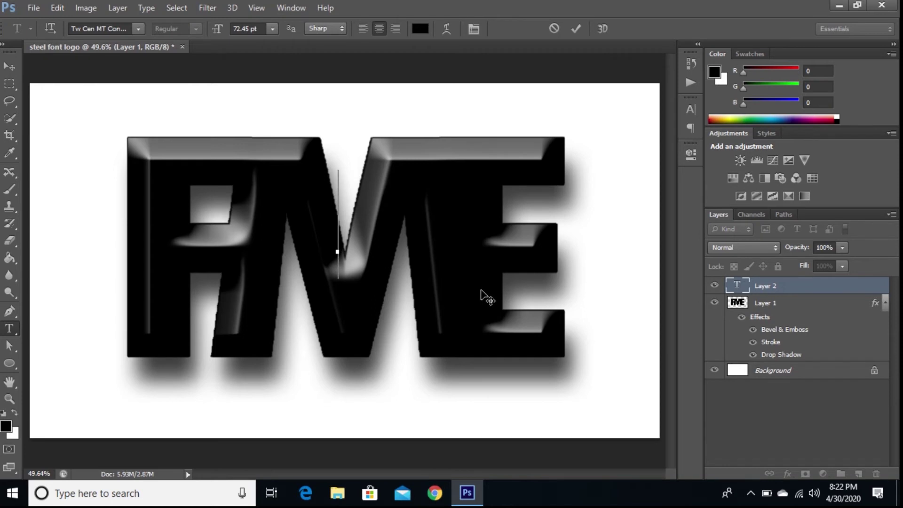
type("A")
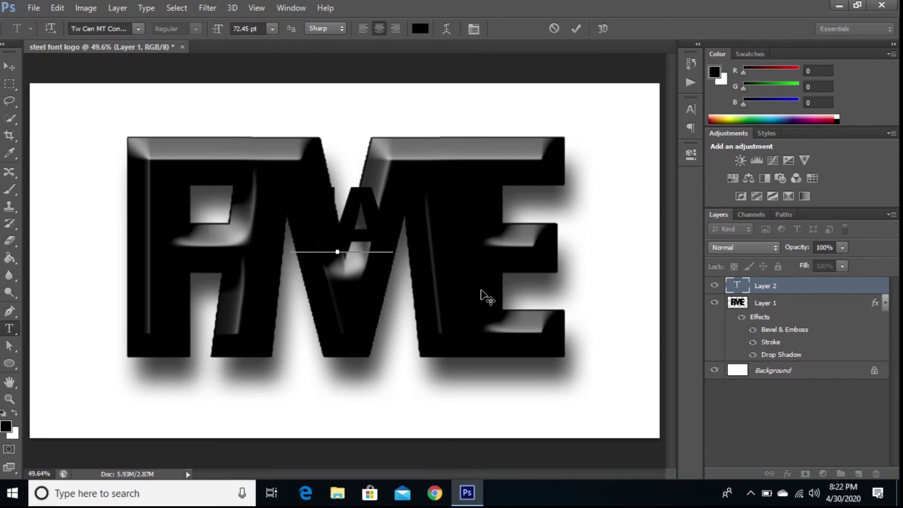
type("ST")
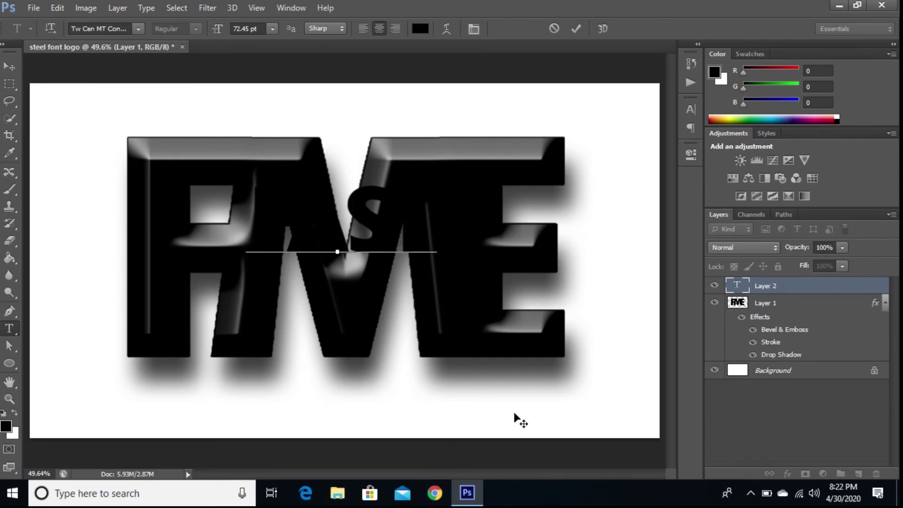
type(" MOTION")
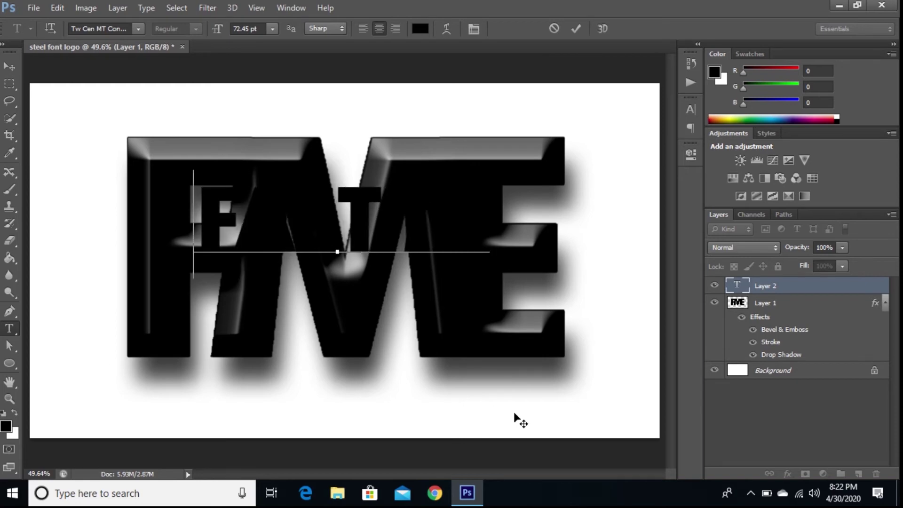
type(" EDIT")
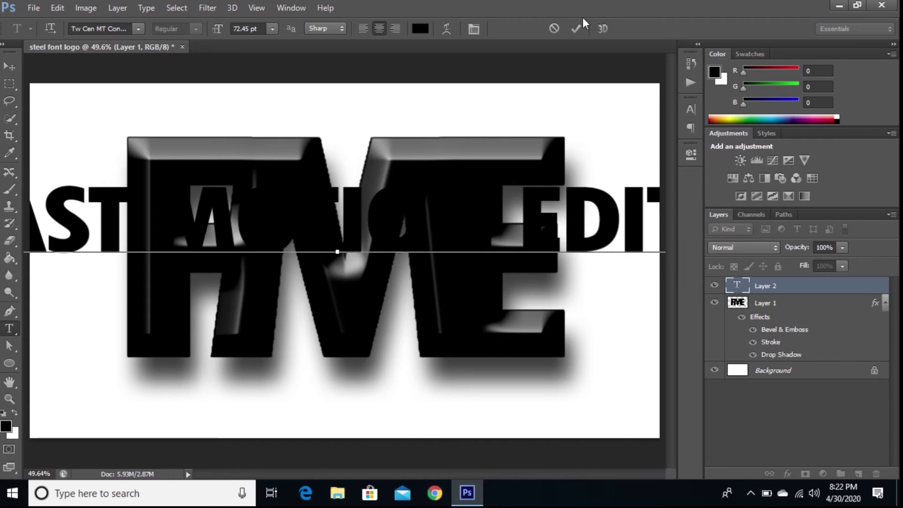
left_click(573, 32)
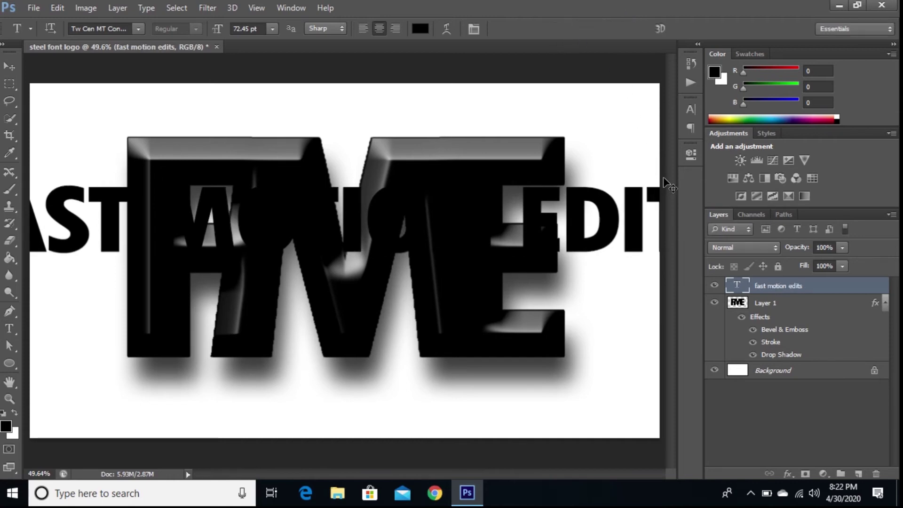
Scale the "FAST MOTION EDITS" text to about 53% with Free Transform and center it horizontally over the lettering
key("ctrl+t")
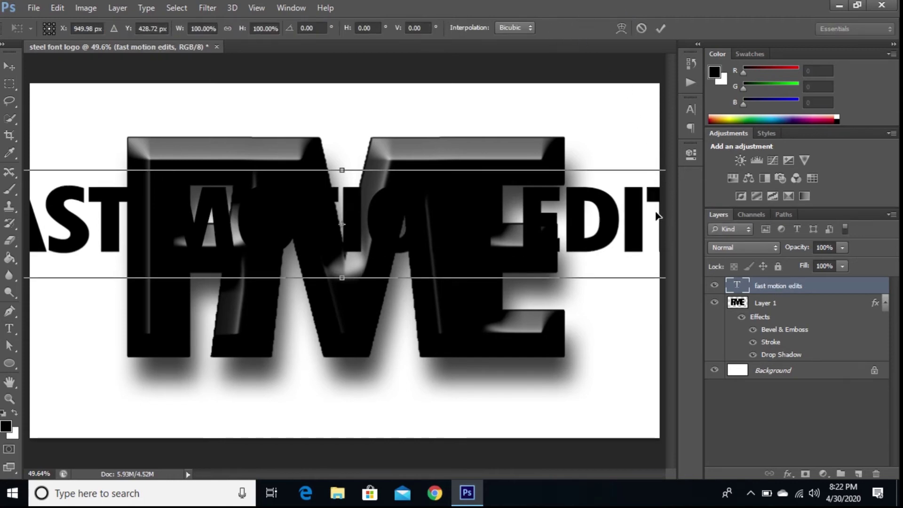
scroll(657, 215, "down", 1)
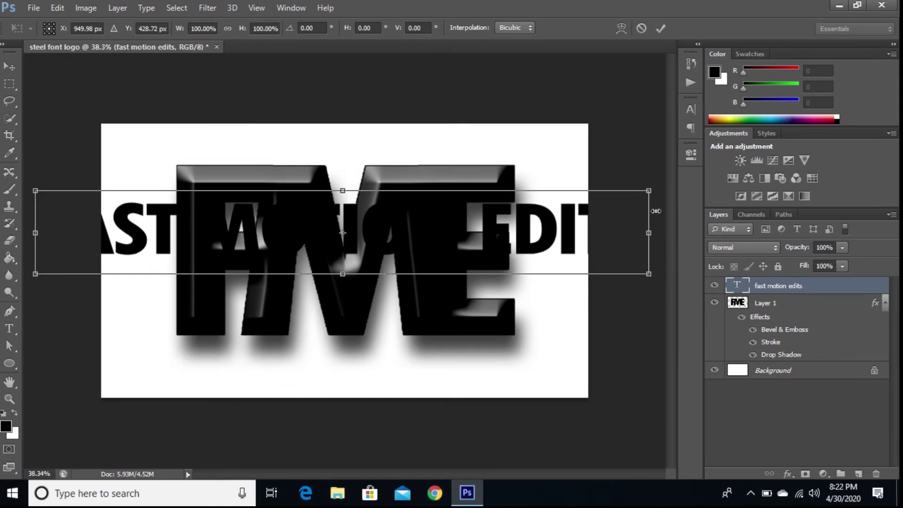
left_click_drag(649, 273, 492, 252)
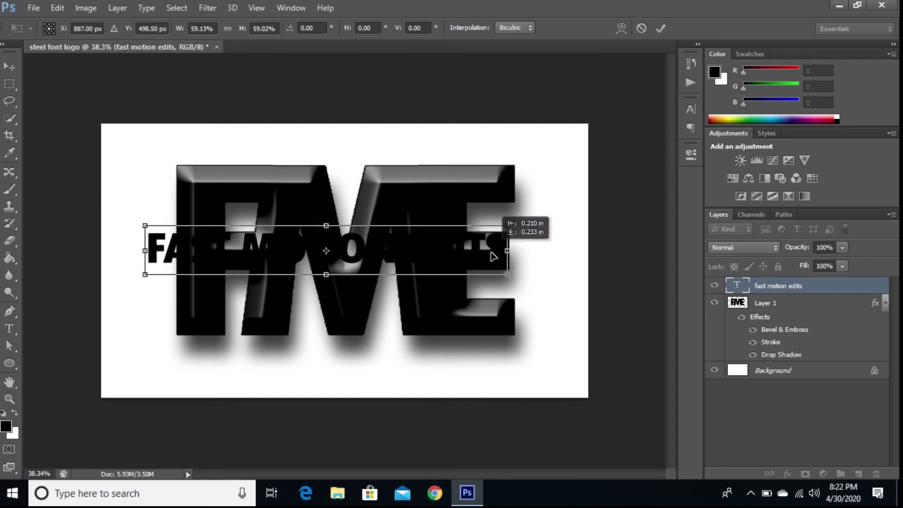
left_click_drag(150, 276, 184, 271)
key("Down")
key("Down")
key("Down")
key("Down")
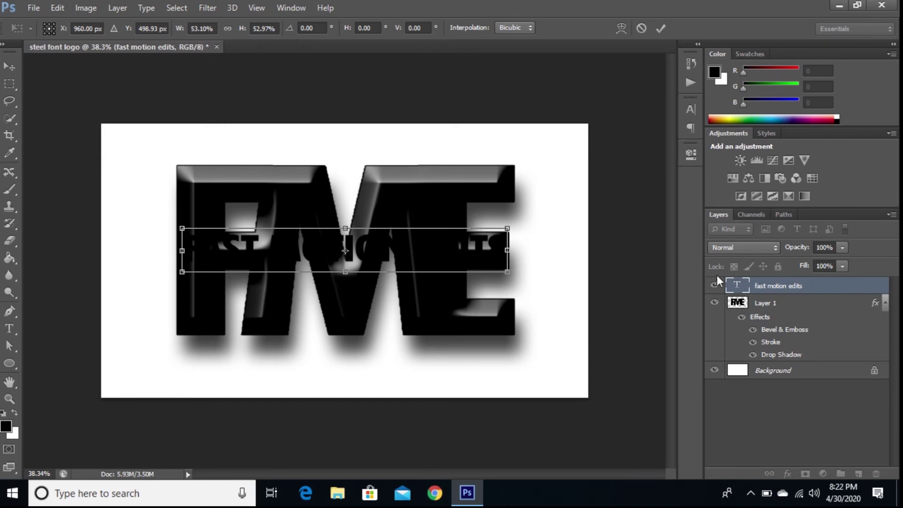
key("Return")
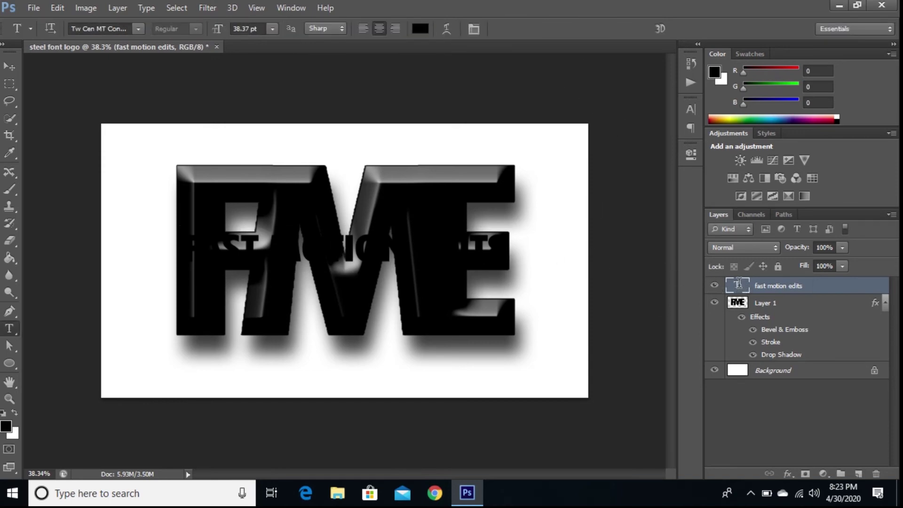
Change the color of the "FAST MOTION EDITS" text to white (ffffff)
double_click(738, 283)
left_click(422, 28)
left_click_drag(524, 127, 420, 76)
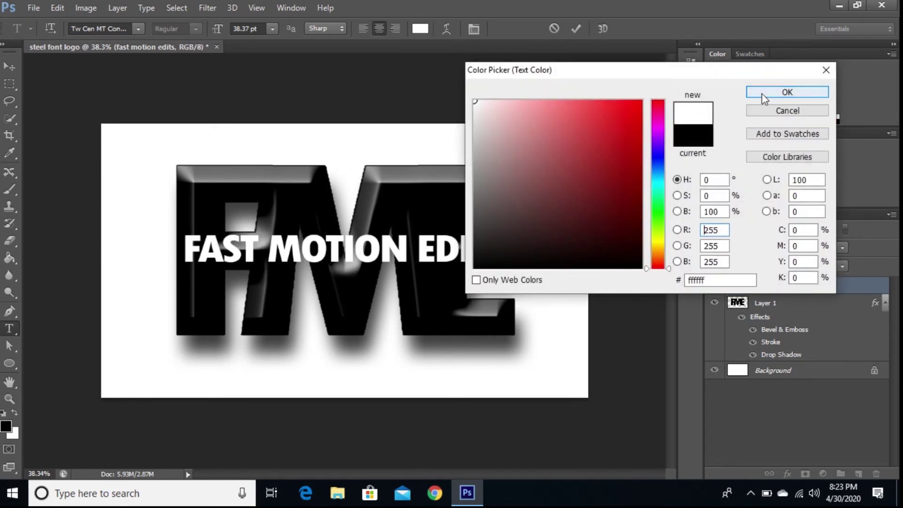
left_click(762, 94)
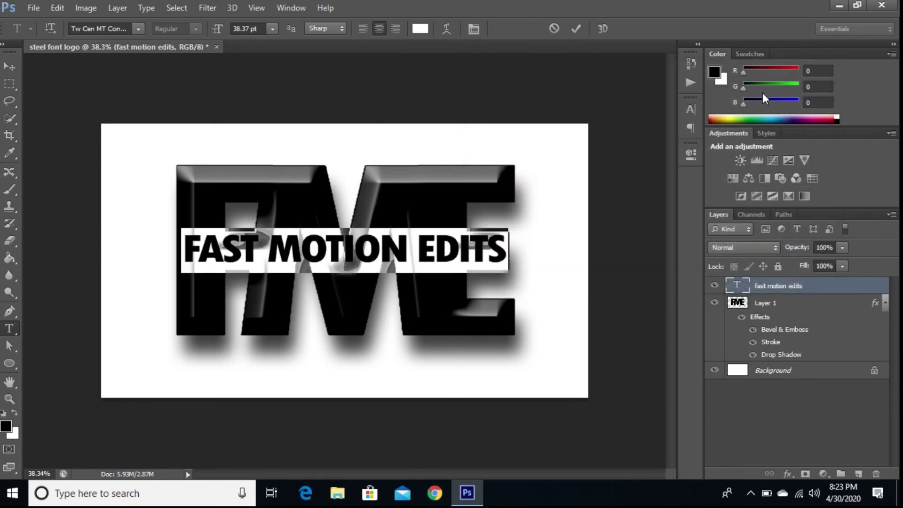
left_click(575, 28)
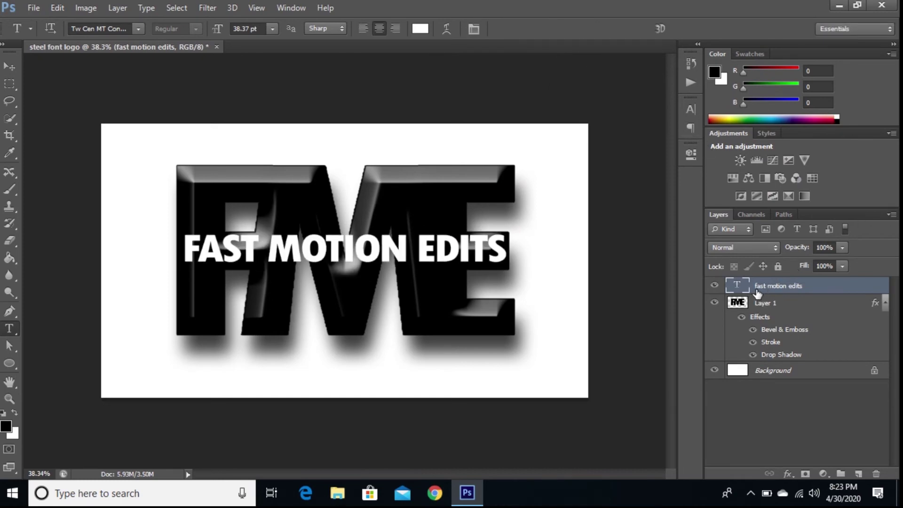
Add a Bevel & Emboss effect to the "FAST MOTION EDITS" text layer with depth 1000% and size 13 px
double_click(778, 286)
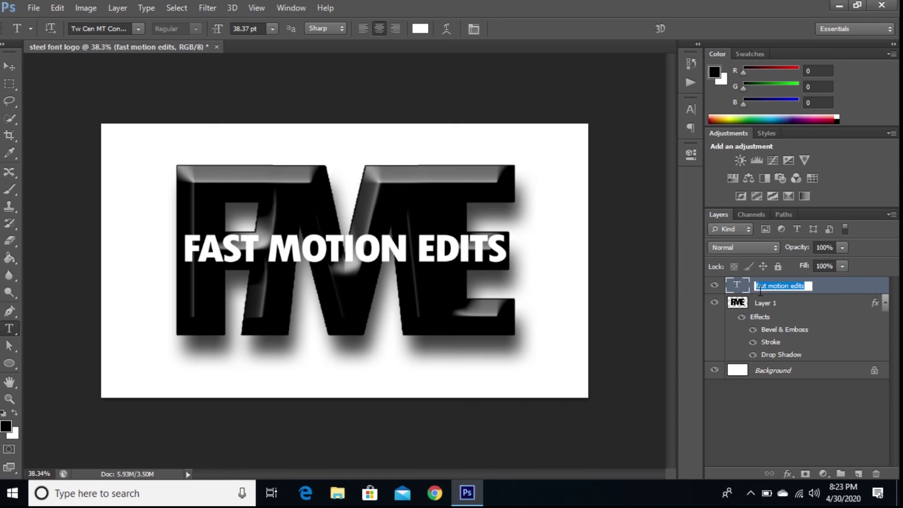
left_click(831, 286)
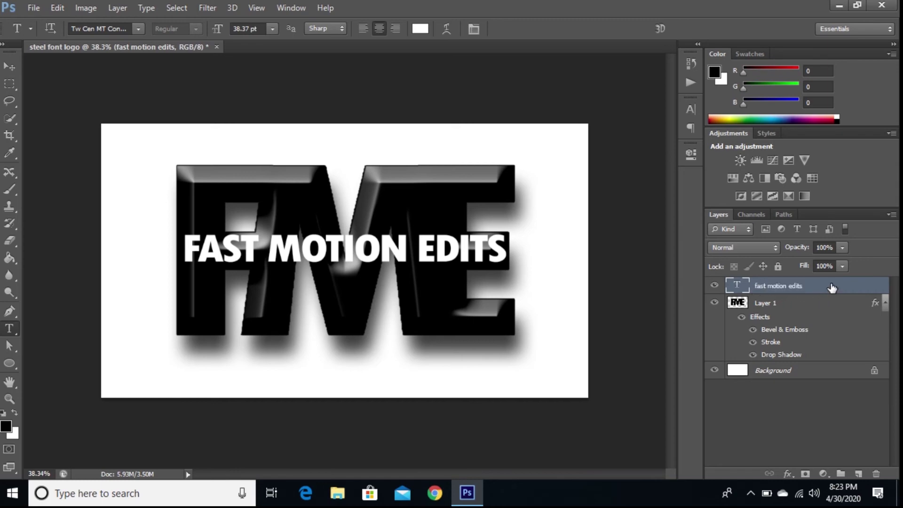
double_click(831, 287)
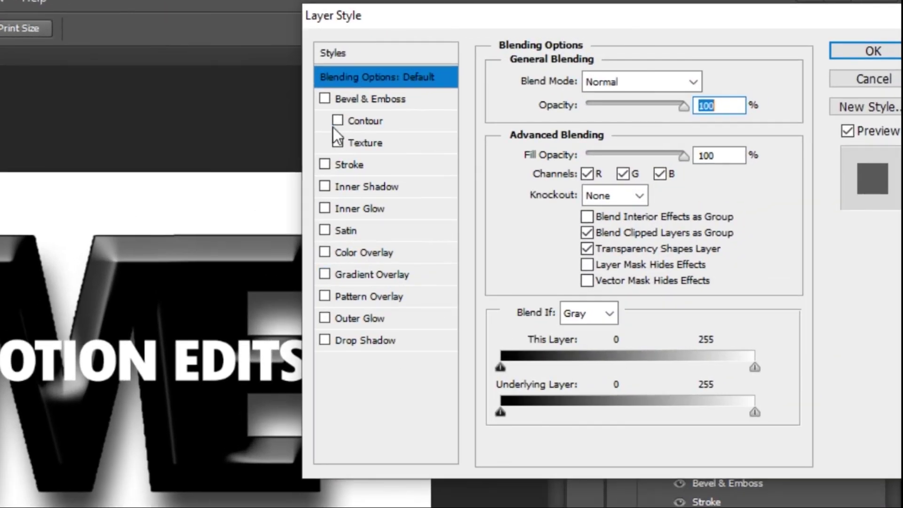
left_click(325, 99)
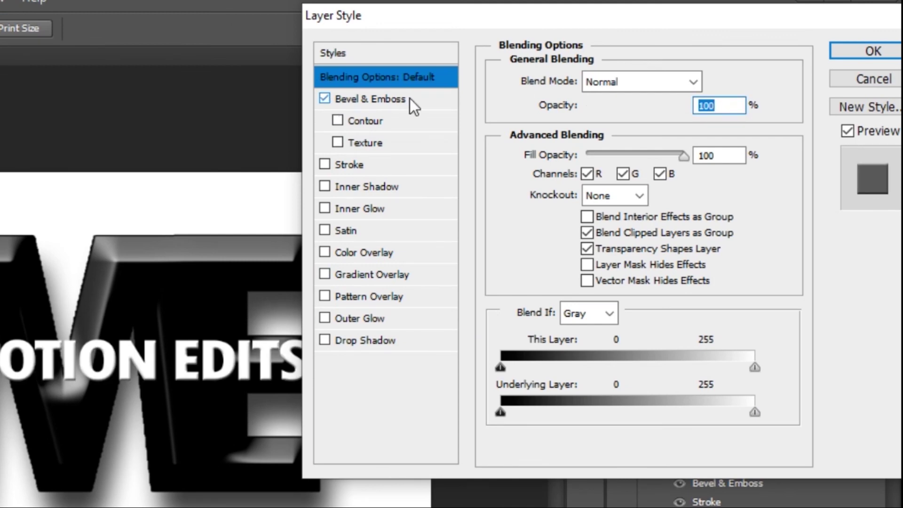
left_click(412, 99)
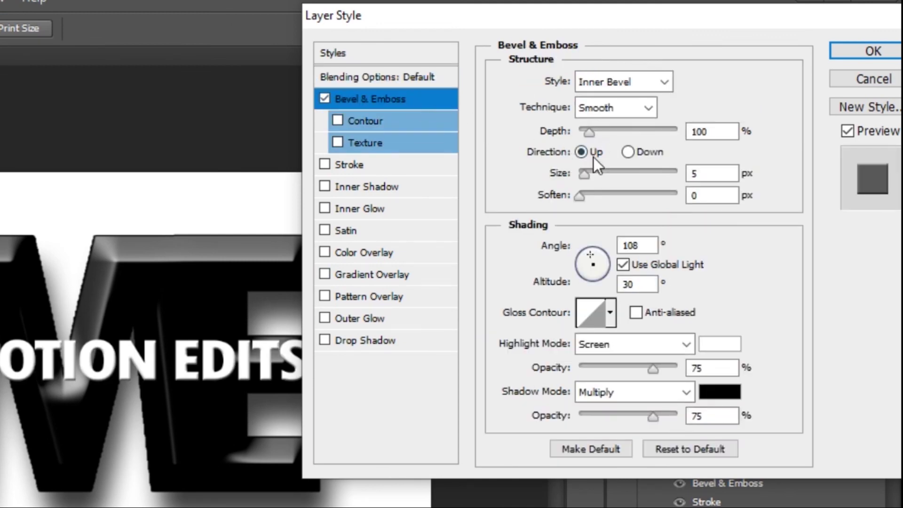
left_click_drag(583, 178, 591, 182)
left_click_drag(600, 134, 679, 135)
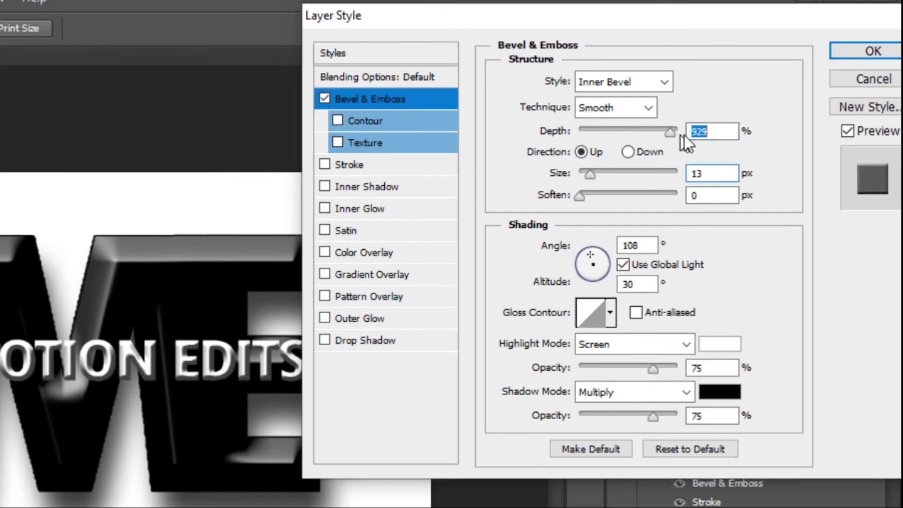
mouse_move(600, 175)
left_mouse_down()
mouse_move(613, 171)
mouse_move(591, 175)
left_mouse_up()
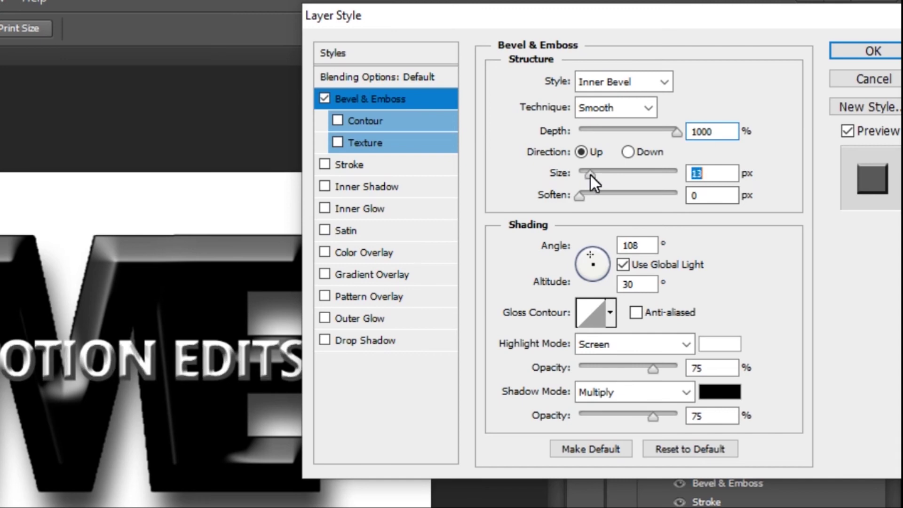
Add an anti-aliased Contour to the tagline's bevel and a 3 px black outside Stroke, and apply the layer style
left_click(369, 118)
left_click(604, 86)
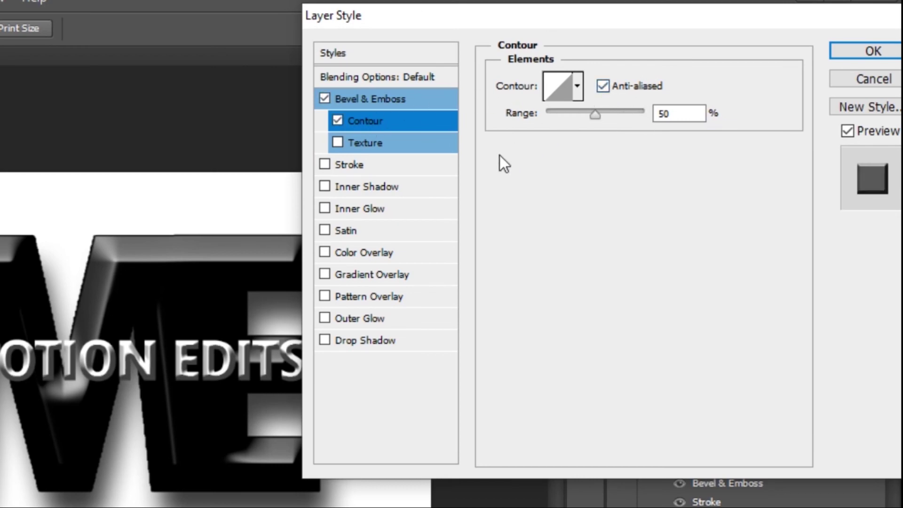
left_click(346, 168)
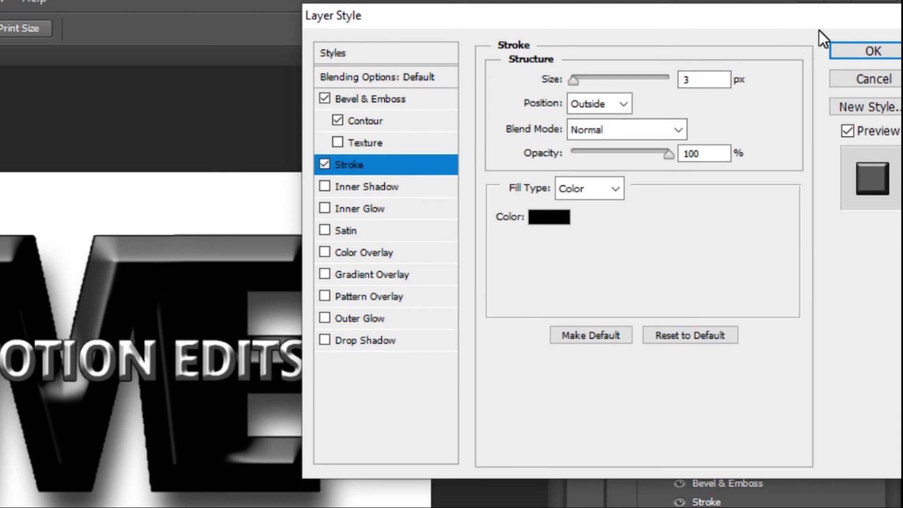
left_click(858, 52)
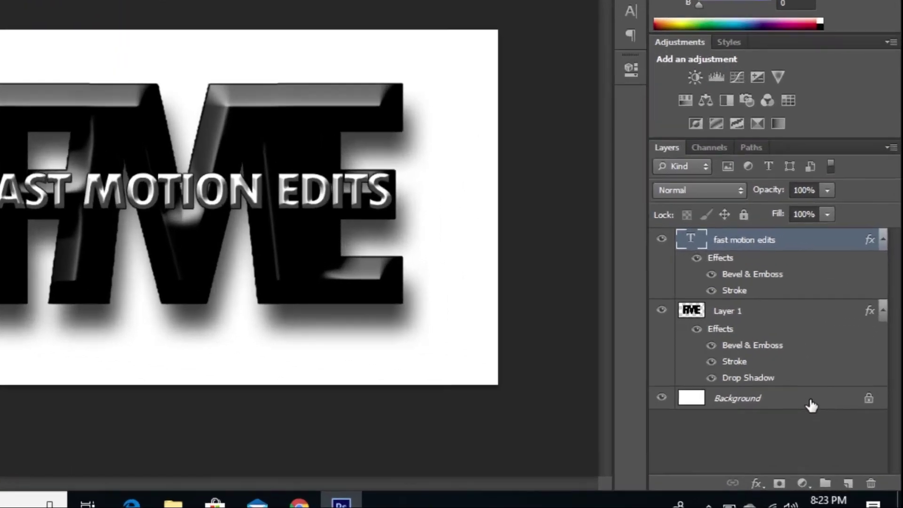
Add a black-to-transparent Gradient fill layer directly above the Background layer with the Radial style
left_click(833, 414)
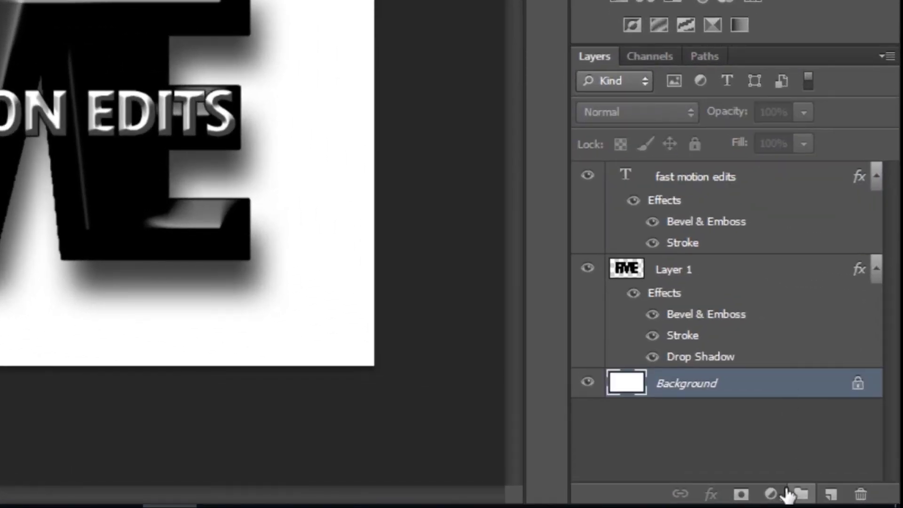
left_click(826, 475)
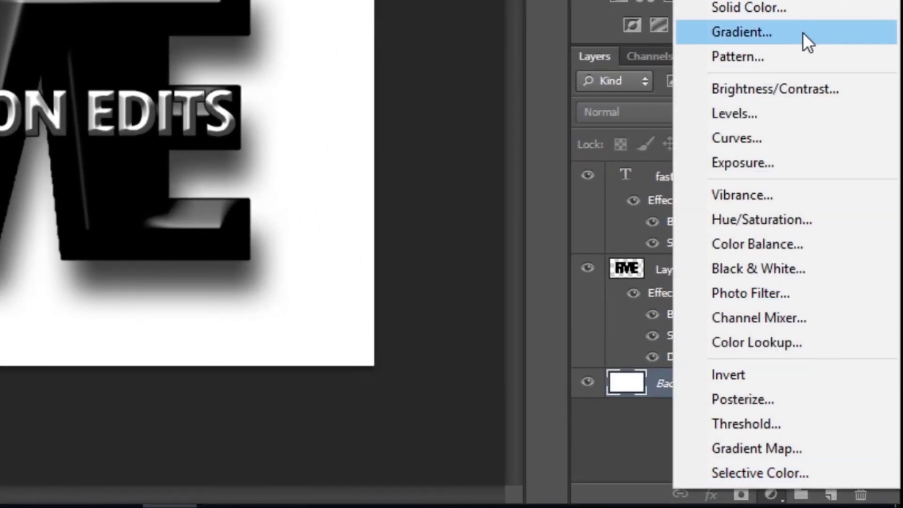
left_click(803, 33)
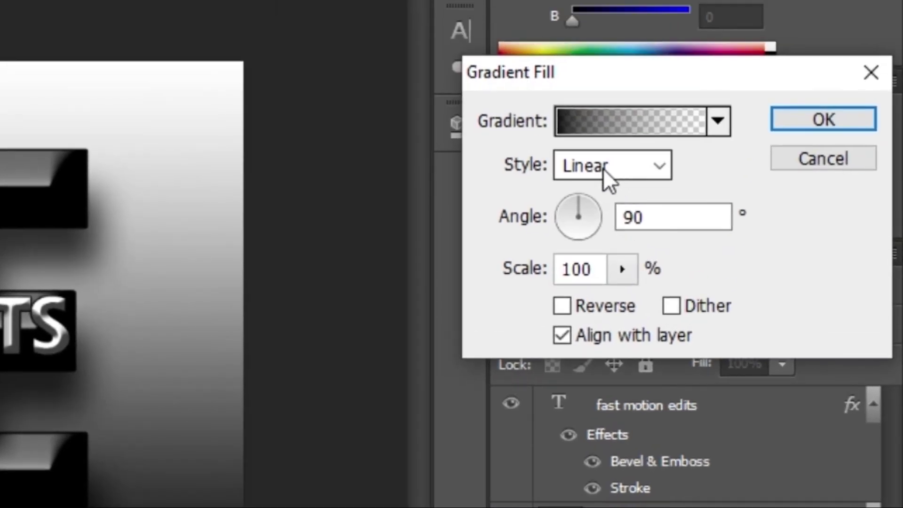
left_click(607, 167)
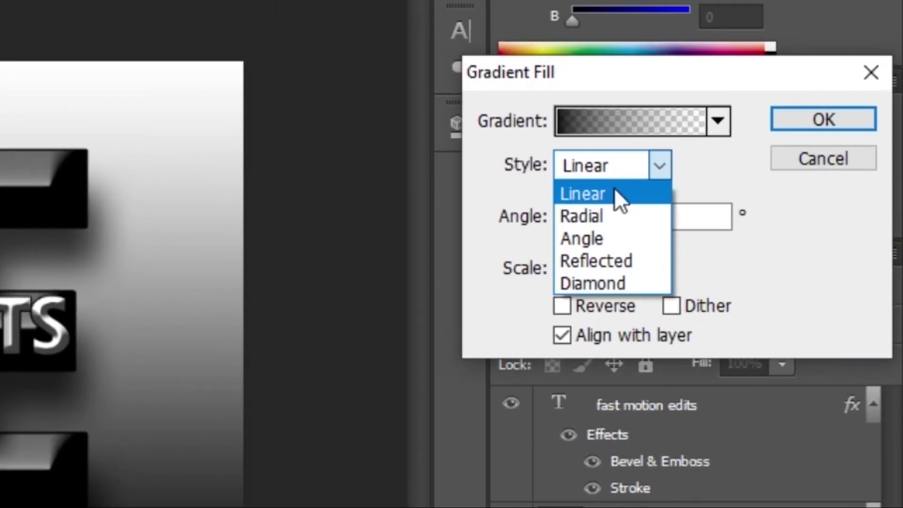
left_click(616, 216)
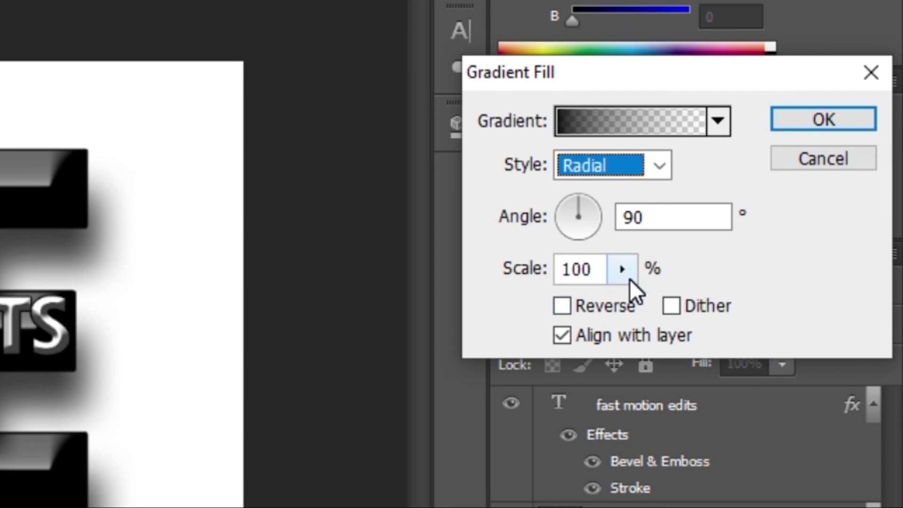
Reverse the radial gradient, set its scale to 367%, and apply the gradient fill
left_click(629, 279)
left_click(628, 266)
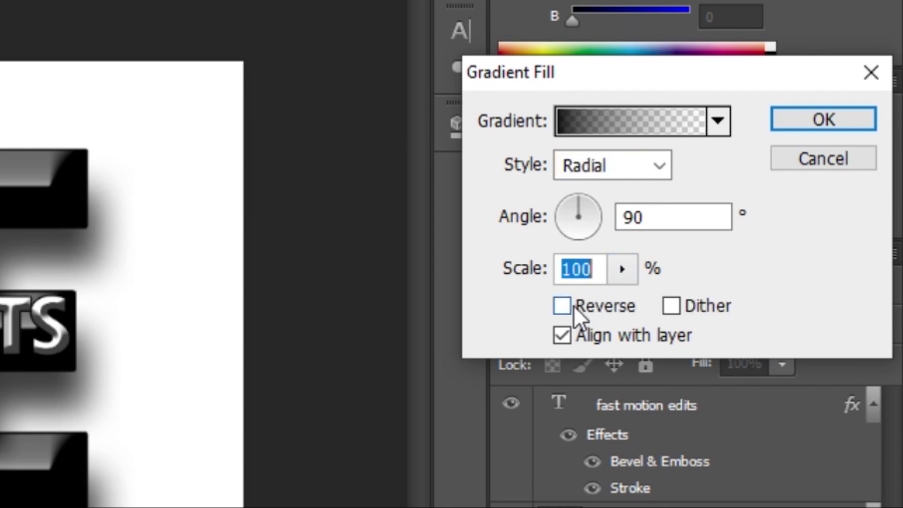
left_click(574, 305)
left_click(623, 273)
left_click_drag(629, 305, 661, 306)
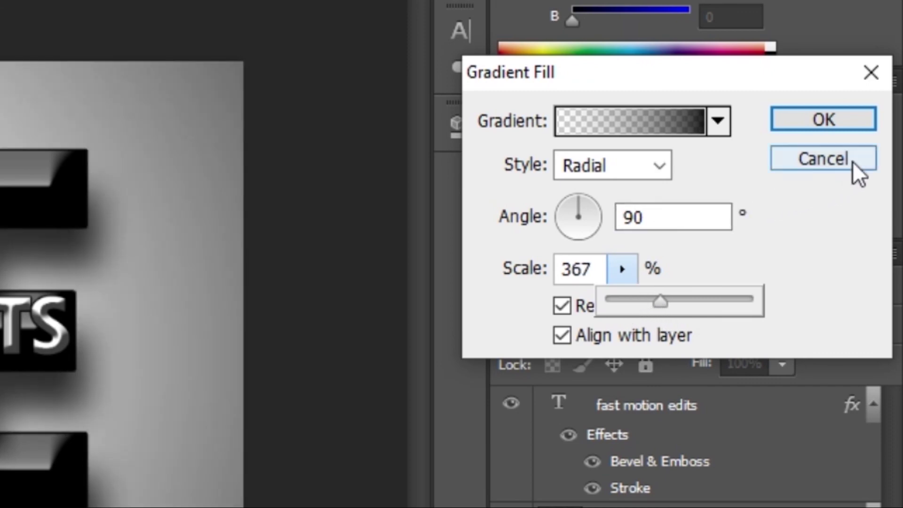
left_click(823, 120)
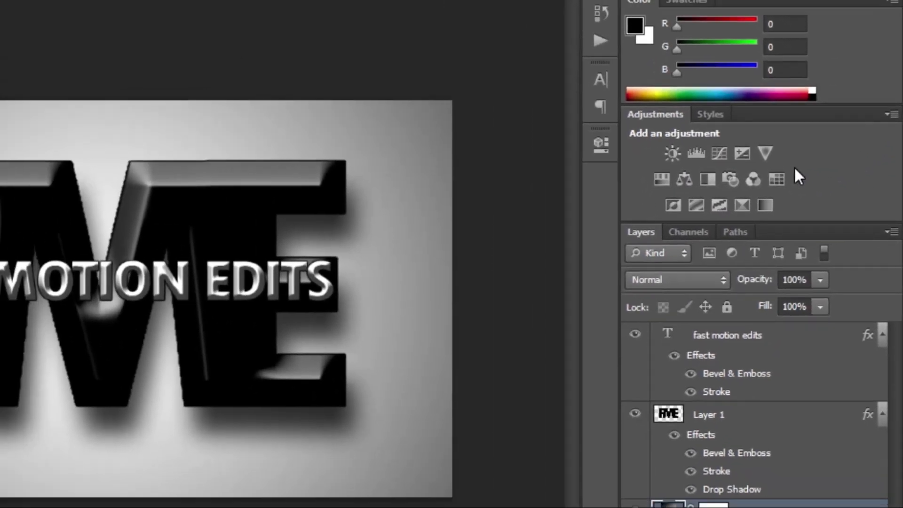